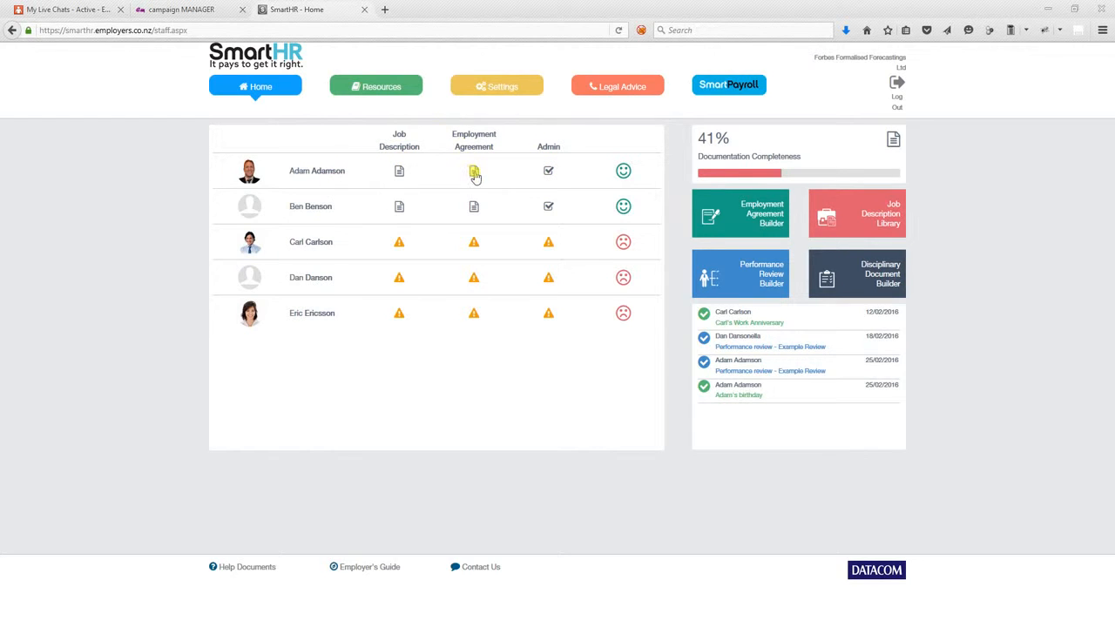
Step: Open the record of the fourth employee in the staff list and review the personal details
{"action": "mouse_move", "coordinate": [548, 170]}
{"action": "left_click", "coordinate": [316, 286]}
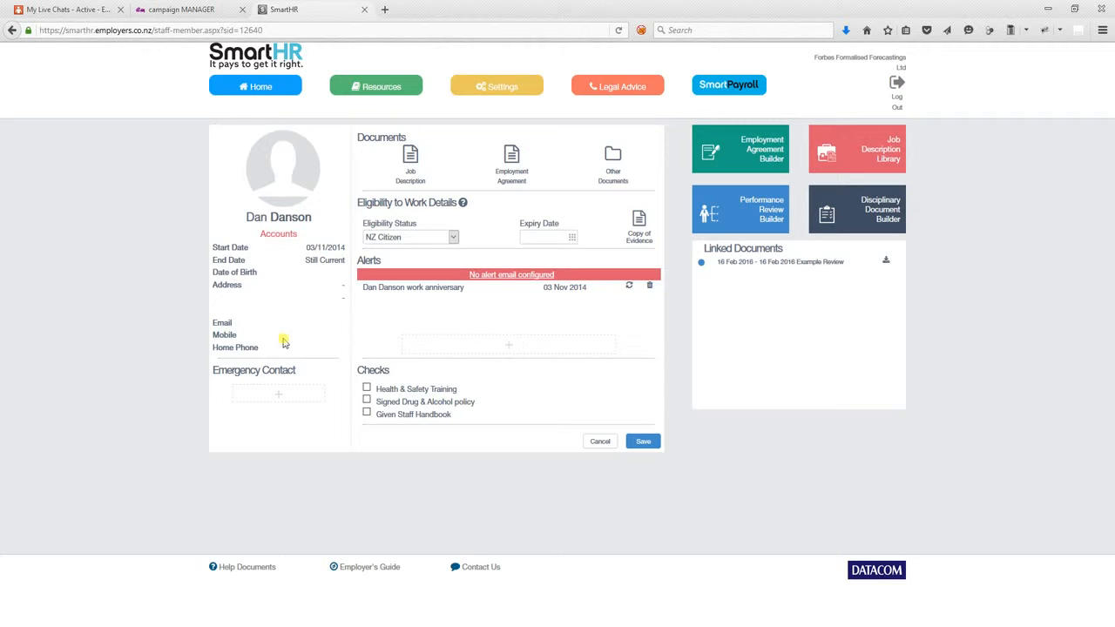
{"action": "mouse_move", "coordinate": [292, 197]}
Step: In SmartPayroll, change the surname of the employee with code DD and save the employee details
{"action": "left_click", "coordinate": [731, 88]}
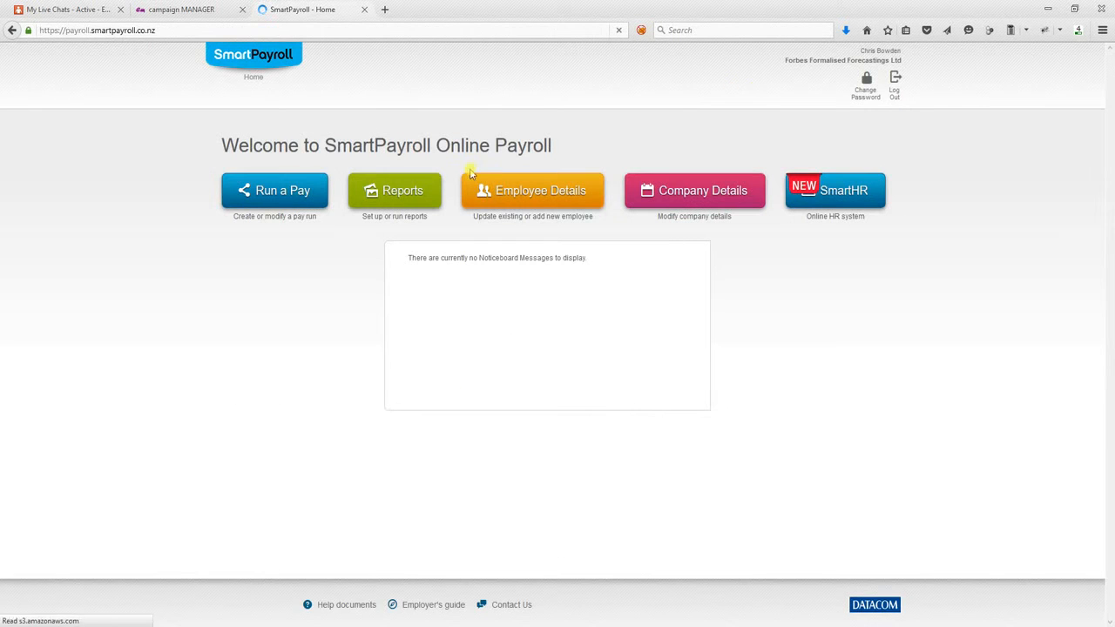
{"action": "left_click", "coordinate": [488, 192]}
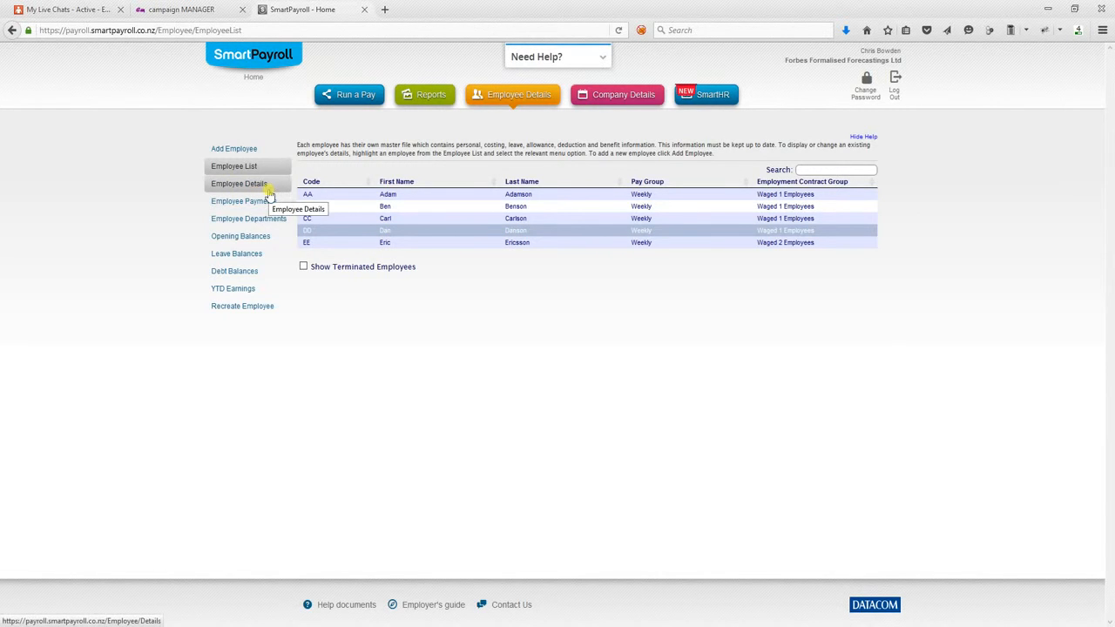
{"action": "left_click", "coordinate": [240, 184]}
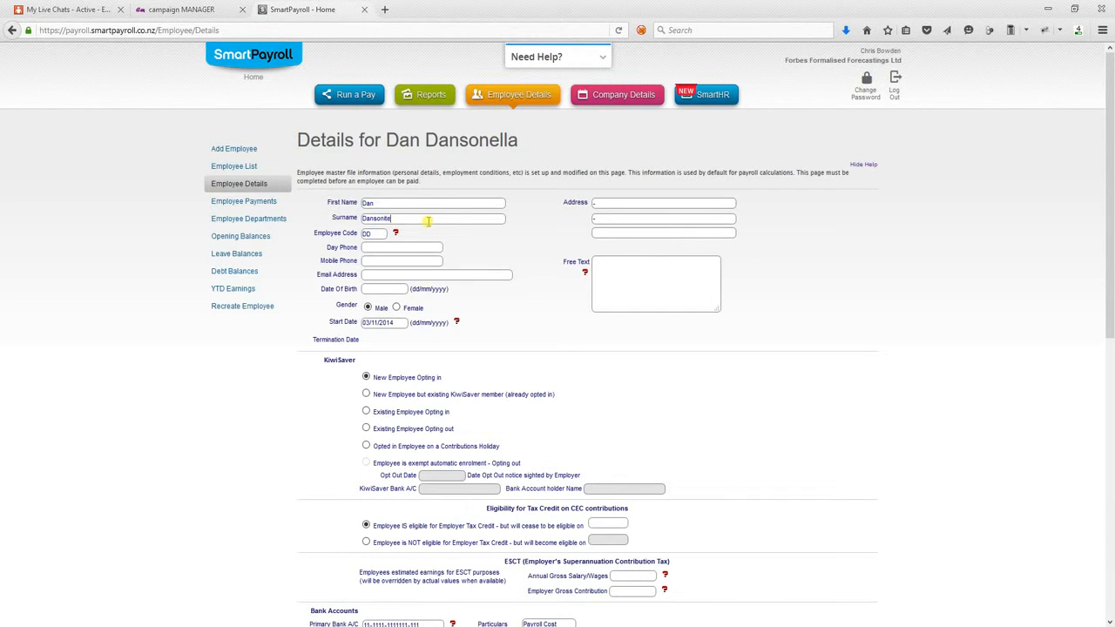
{"action": "scroll", "coordinate": [510, 311], "scroll_direction": "down", "scroll_amount": 6}
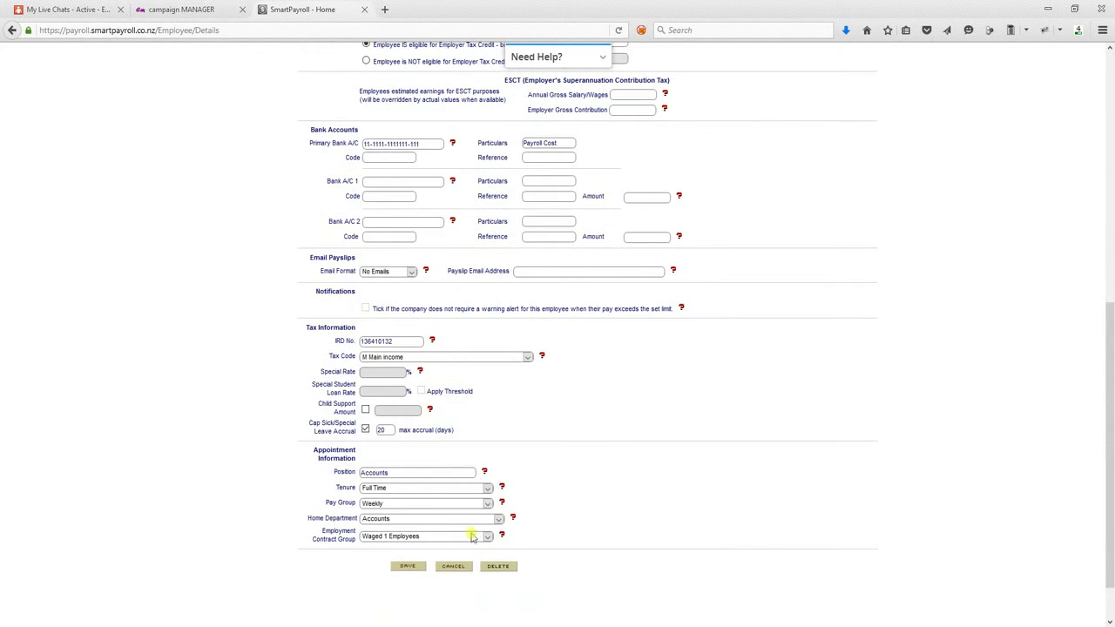
{"action": "left_click", "coordinate": [410, 570]}
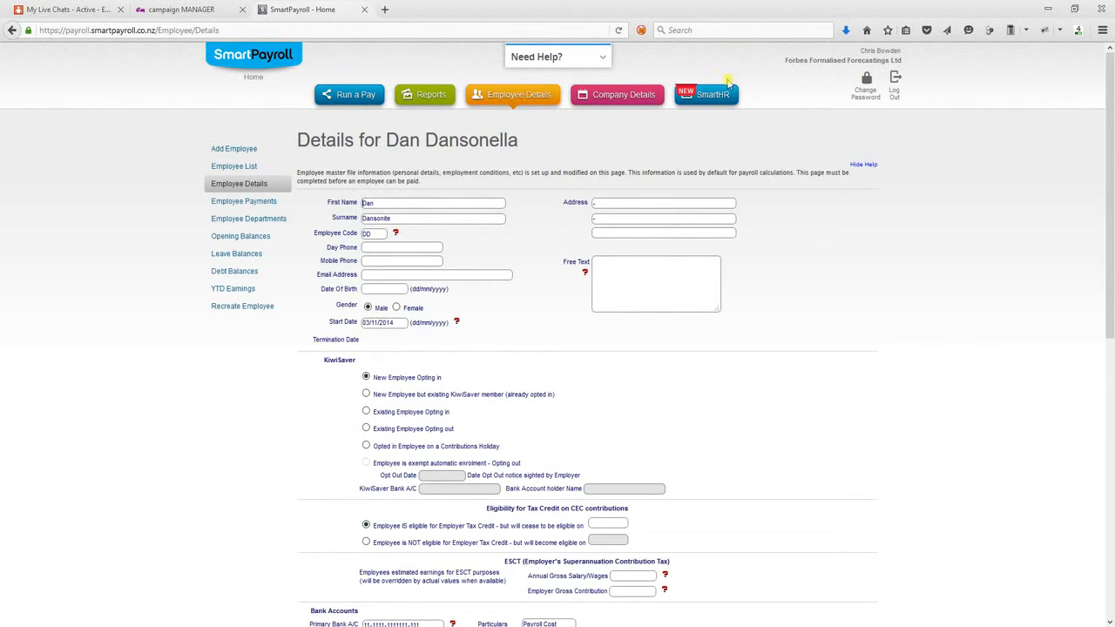
Step: Return to SmartHR and save an emergency contact for the renamed employee, with contact name Mum and relationship Mum
{"action": "left_click", "coordinate": [712, 96]}
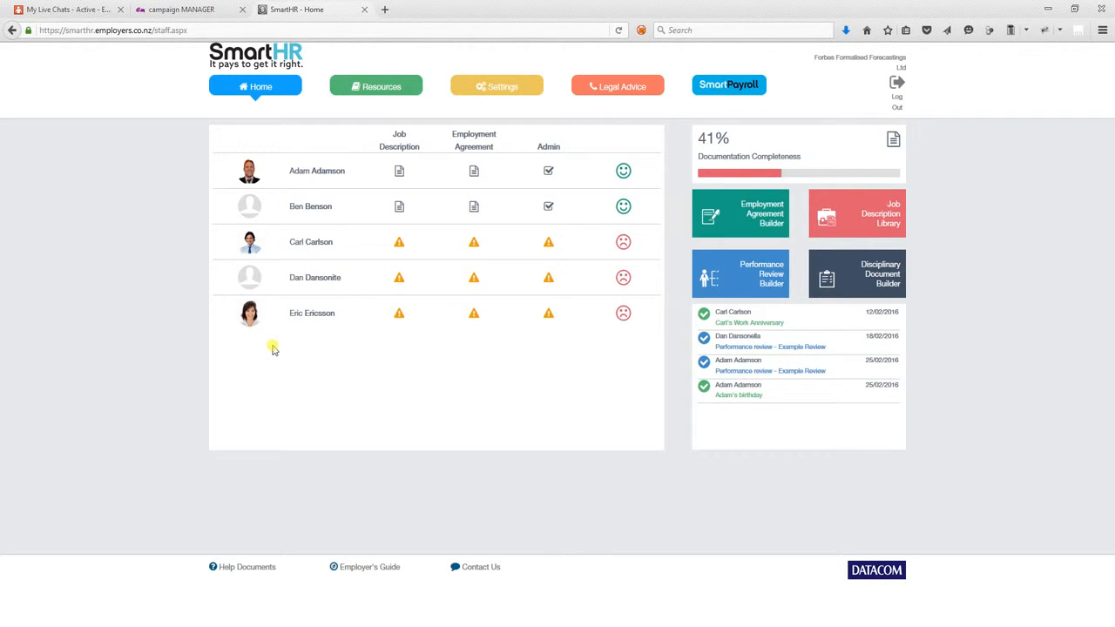
{"action": "left_click", "coordinate": [325, 280]}
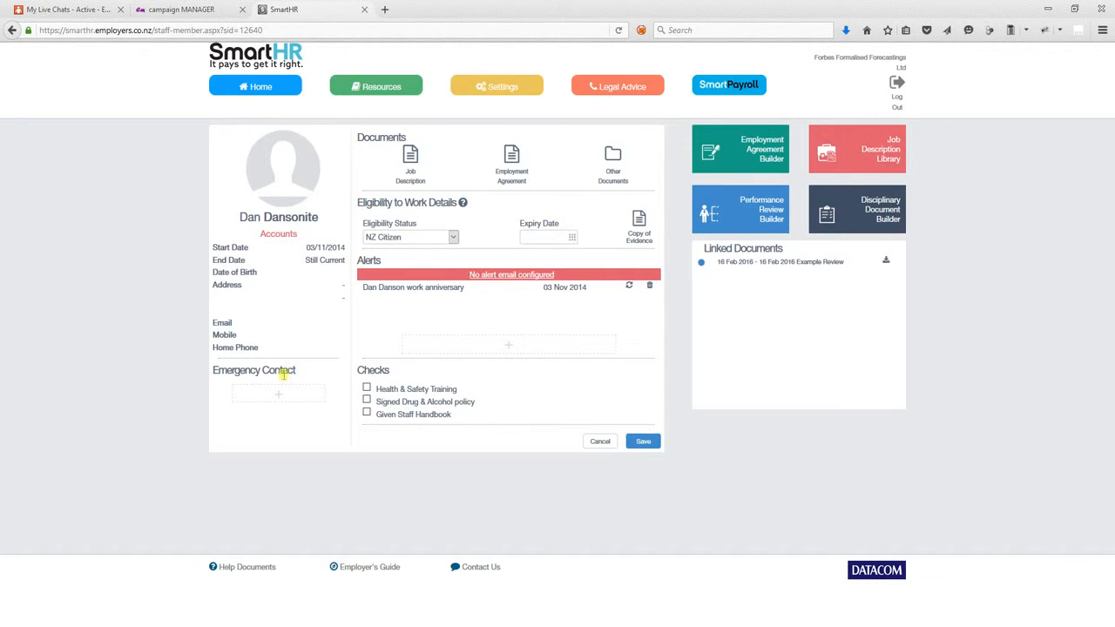
{"action": "left_click", "coordinate": [264, 399]}
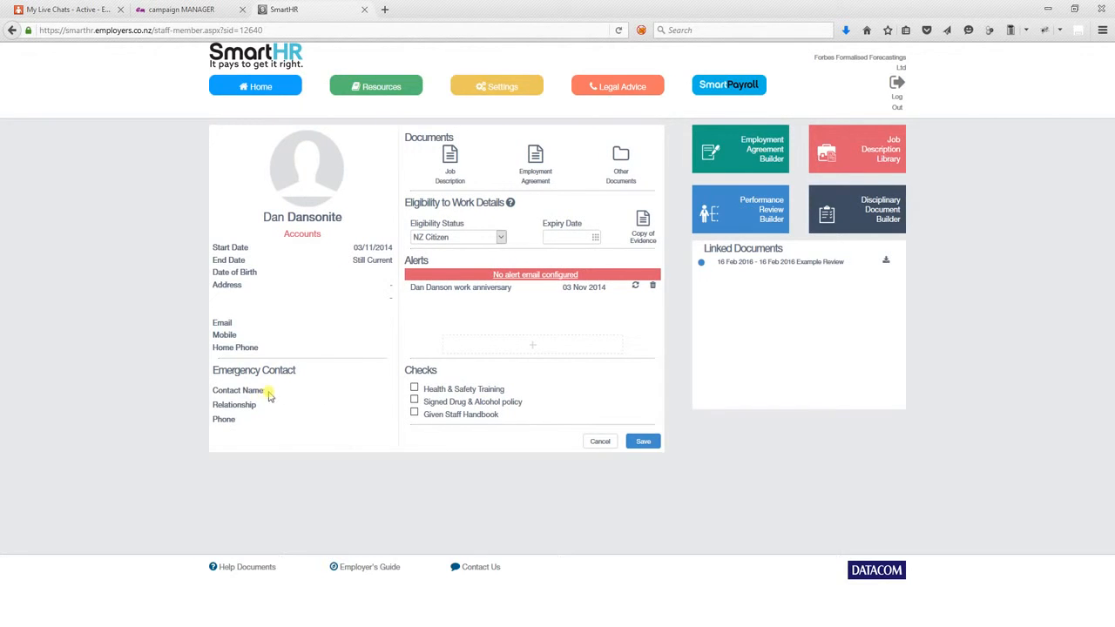
{"action": "left_click", "coordinate": [349, 392]}
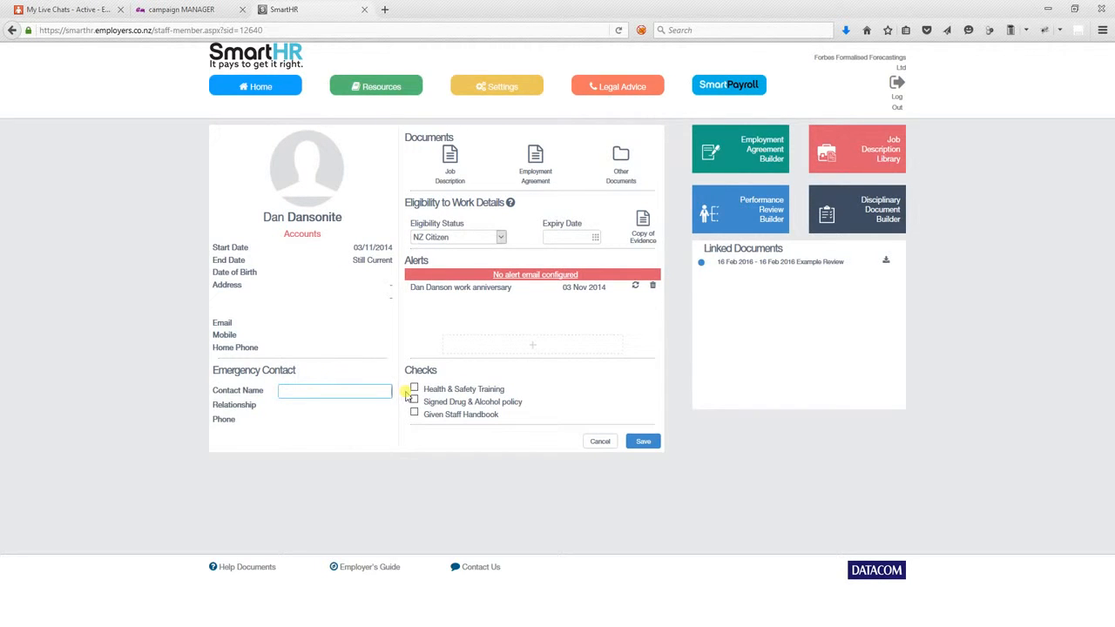
{"action": "key", "text": "Tab"}
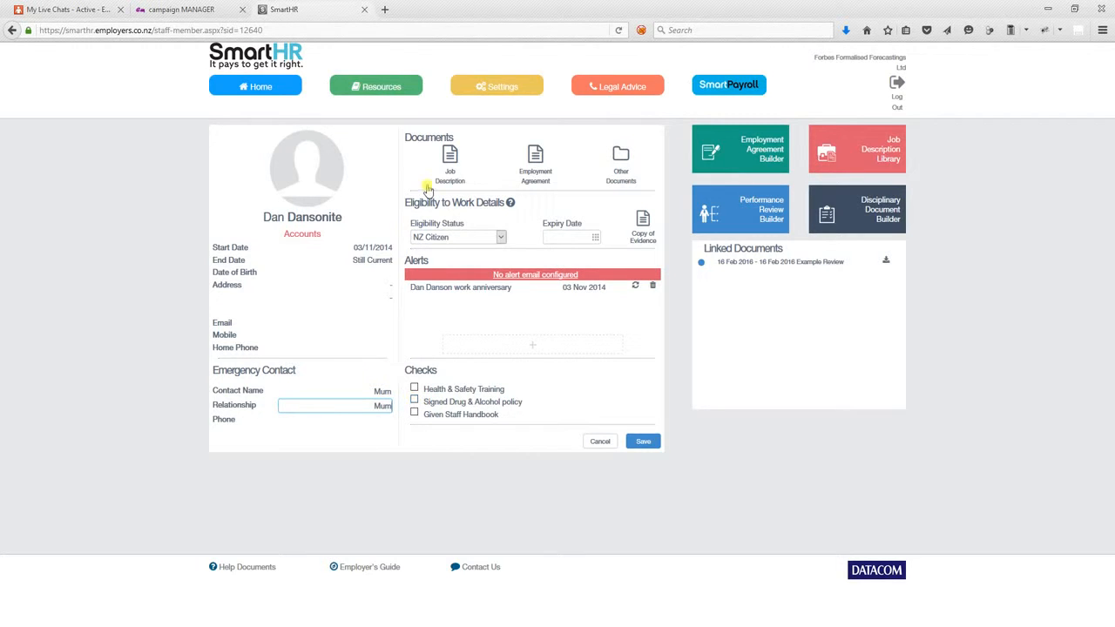
{"action": "left_click", "coordinate": [645, 440]}
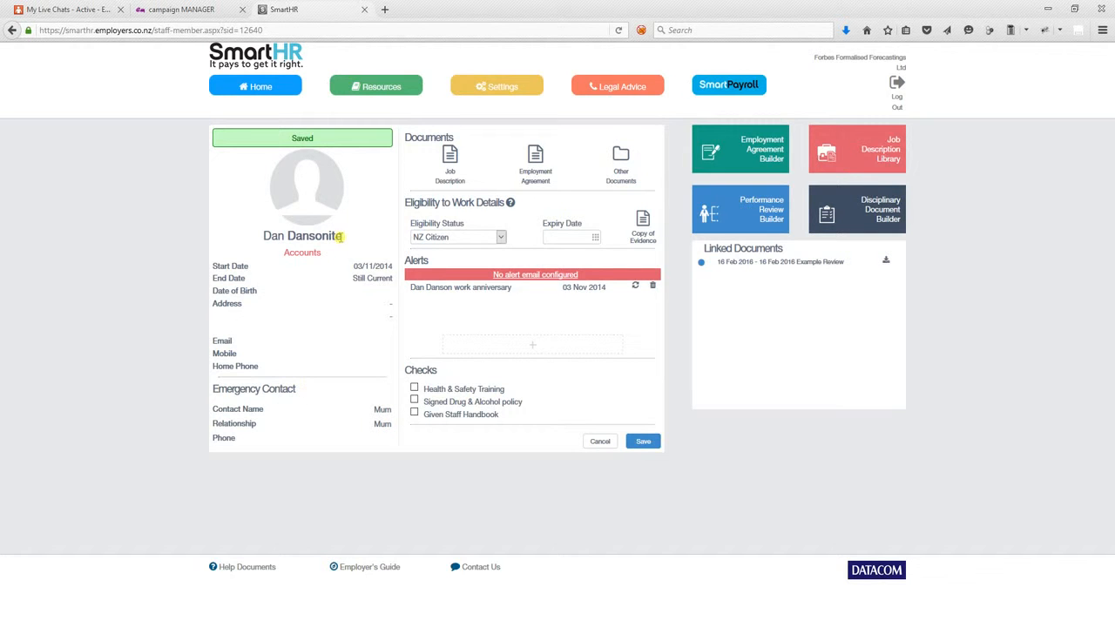
Step: Upload the man's portrait JPG from the Desktop as the employee's profile photo, save the record and return to the staff list
{"action": "left_click", "coordinate": [307, 216]}
{"action": "left_click", "coordinate": [511, 363]}
{"action": "scroll", "coordinate": [493, 258], "scroll_direction": "down", "scroll_amount": 3}
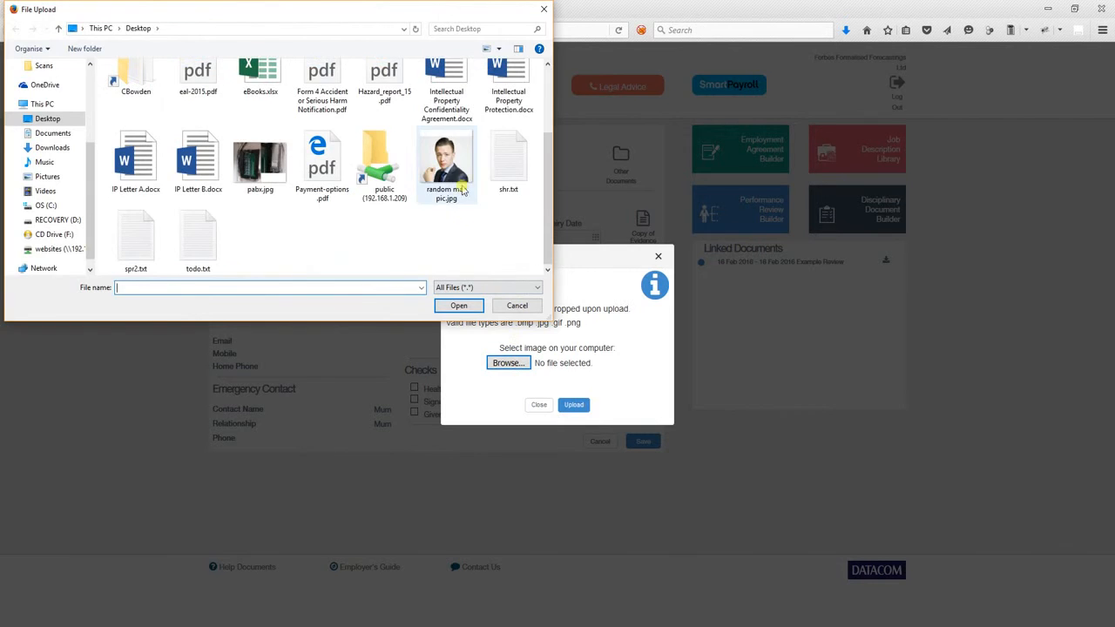
{"action": "double_click", "coordinate": [450, 166]}
{"action": "left_click", "coordinate": [572, 404]}
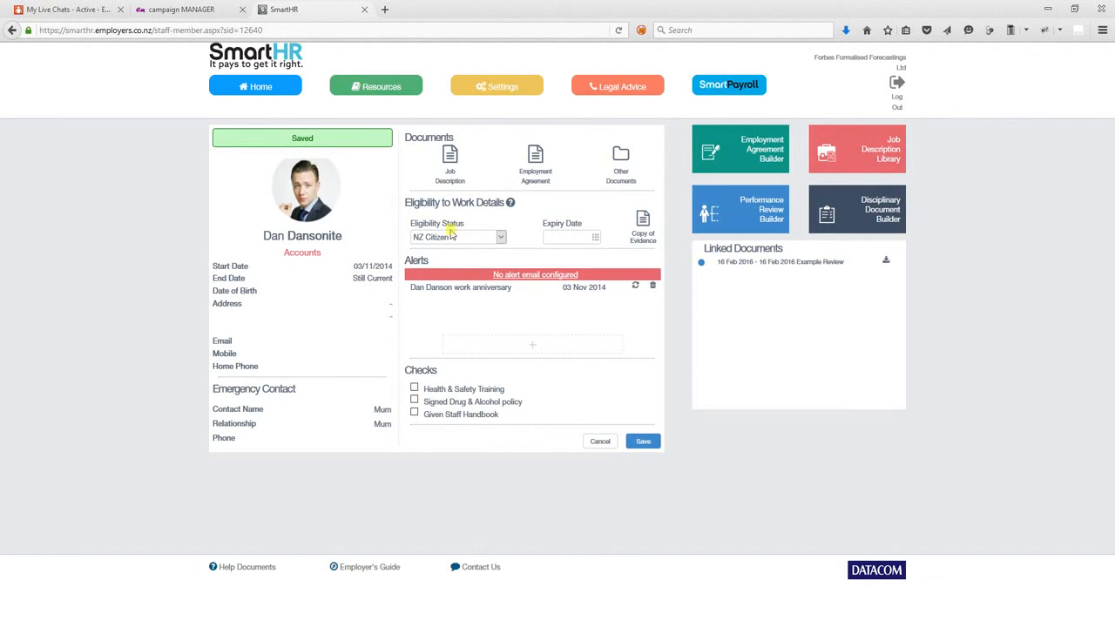
{"action": "left_click", "coordinate": [642, 442]}
{"action": "left_click", "coordinate": [599, 441]}
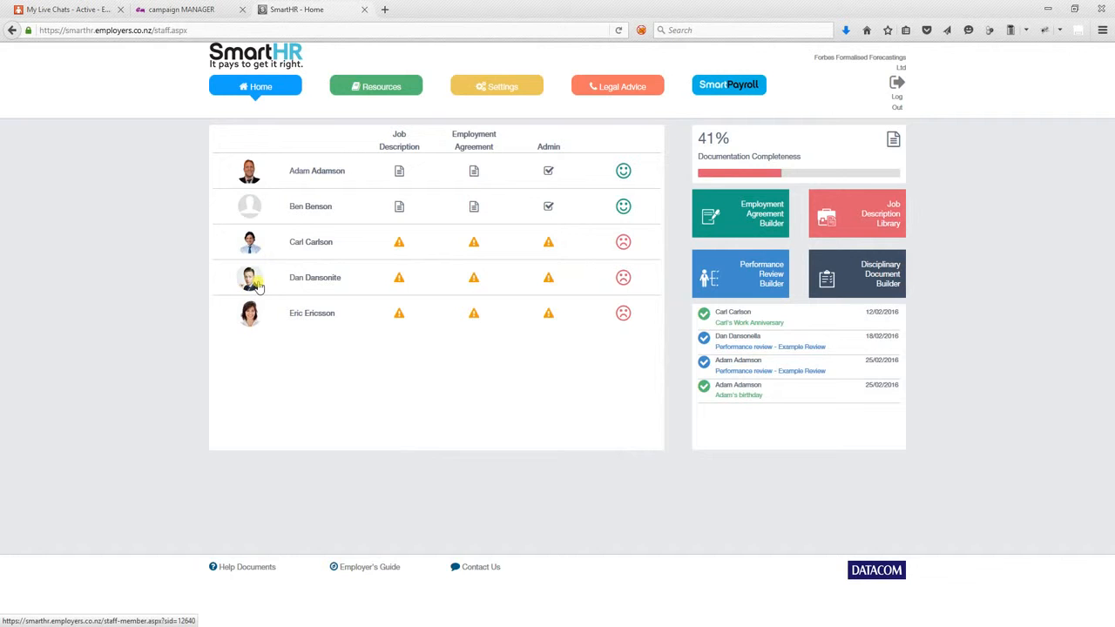
Step: Open the alert email settings from the fourth employee's record and read the help on alert recipients
{"action": "left_click", "coordinate": [331, 279]}
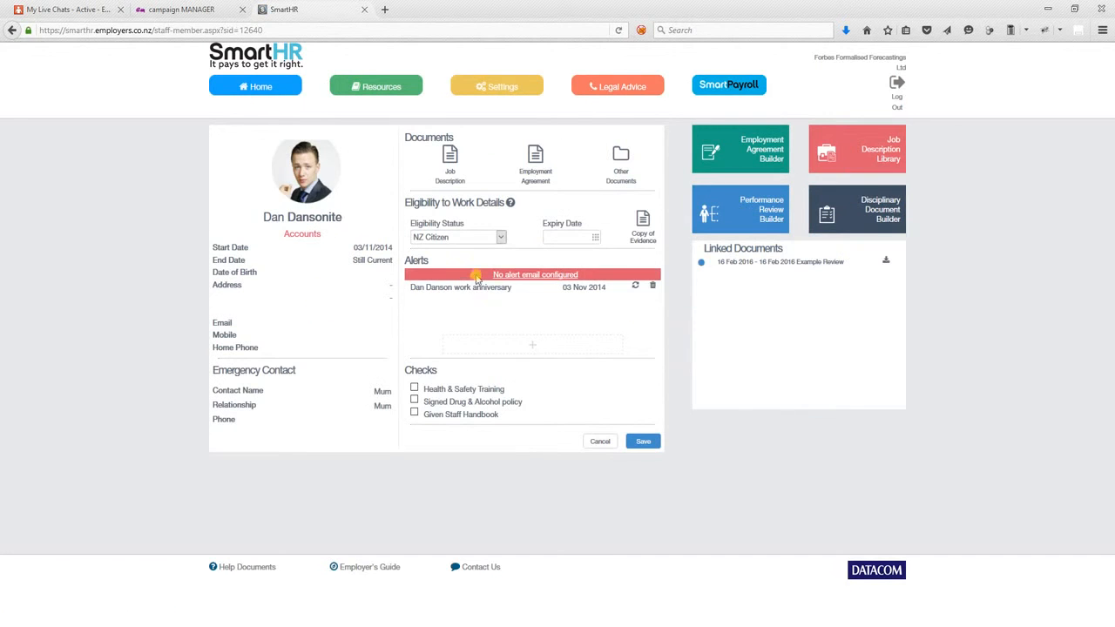
{"action": "left_click", "coordinate": [562, 276]}
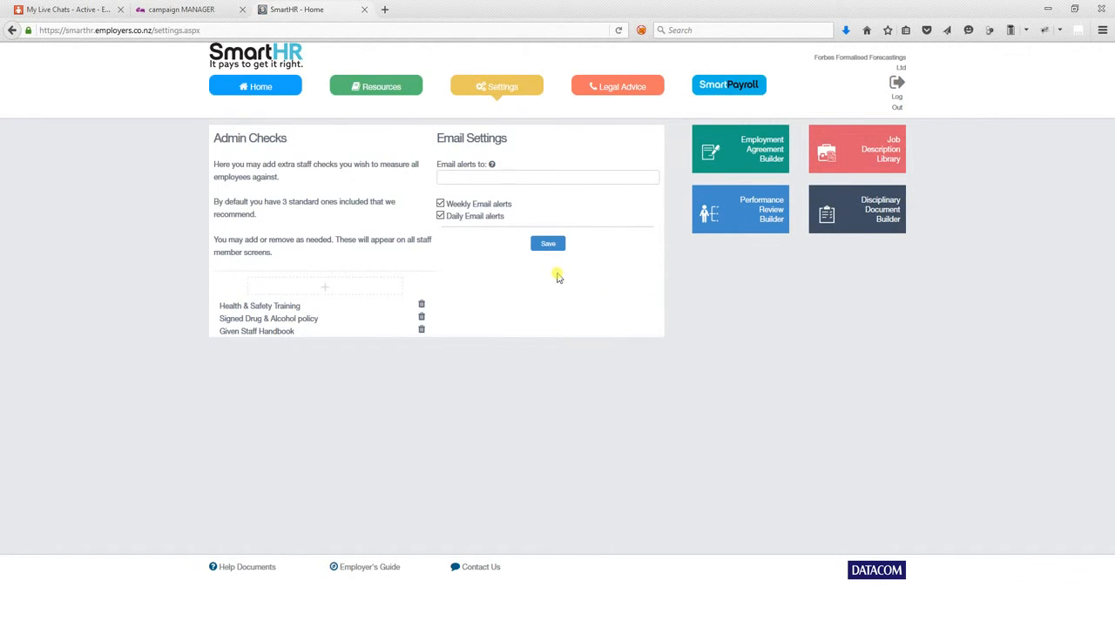
{"action": "left_click", "coordinate": [554, 179]}
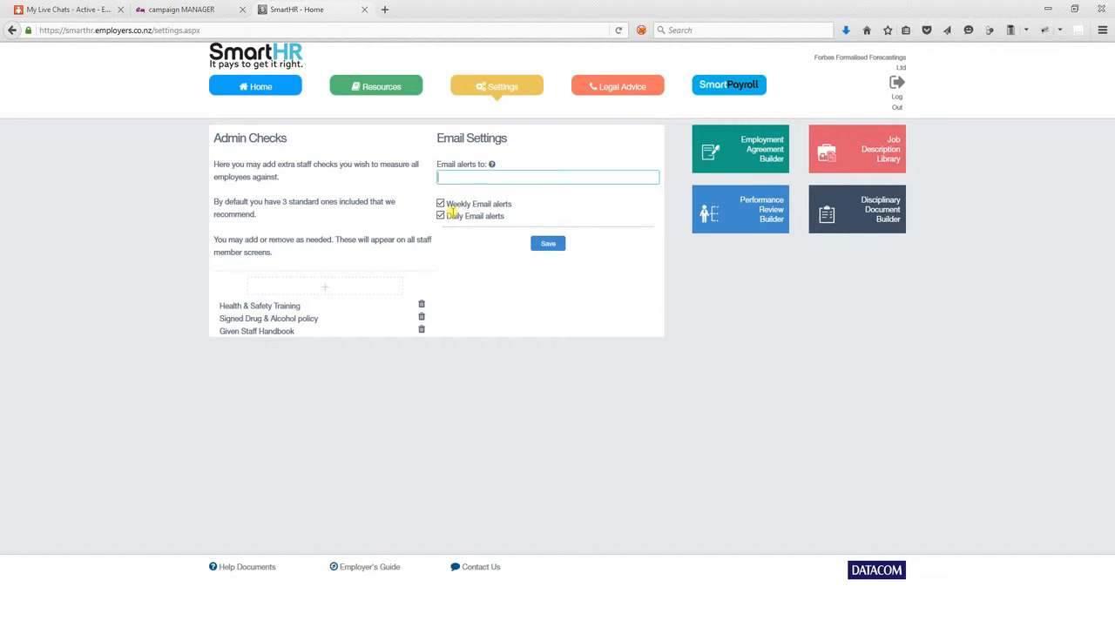
{"action": "left_click", "coordinate": [492, 165]}
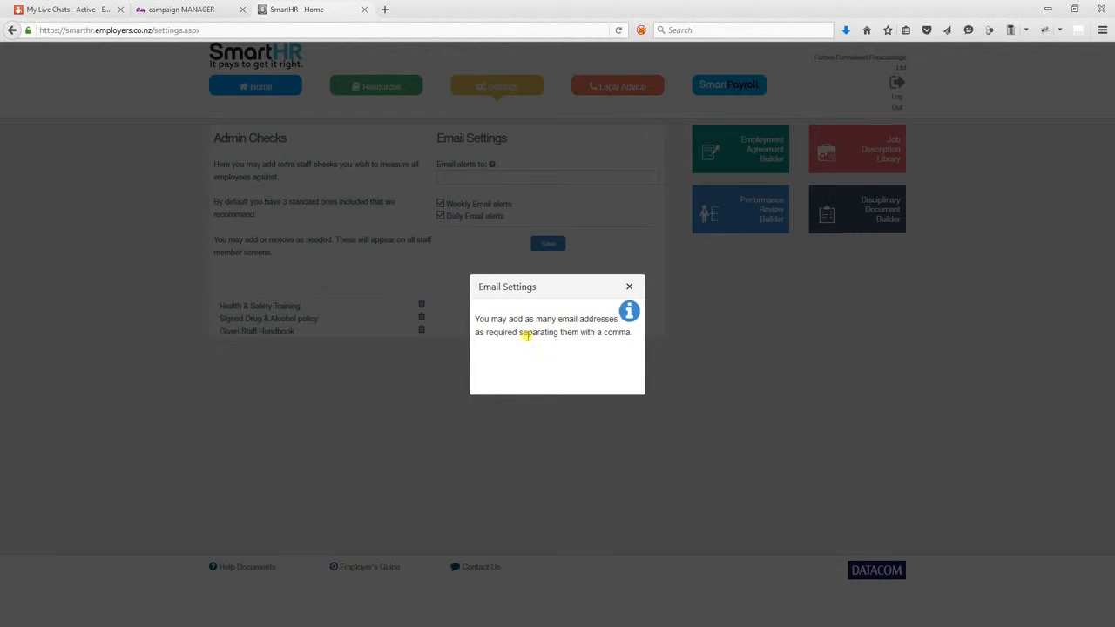
{"action": "left_click", "coordinate": [629, 286]}
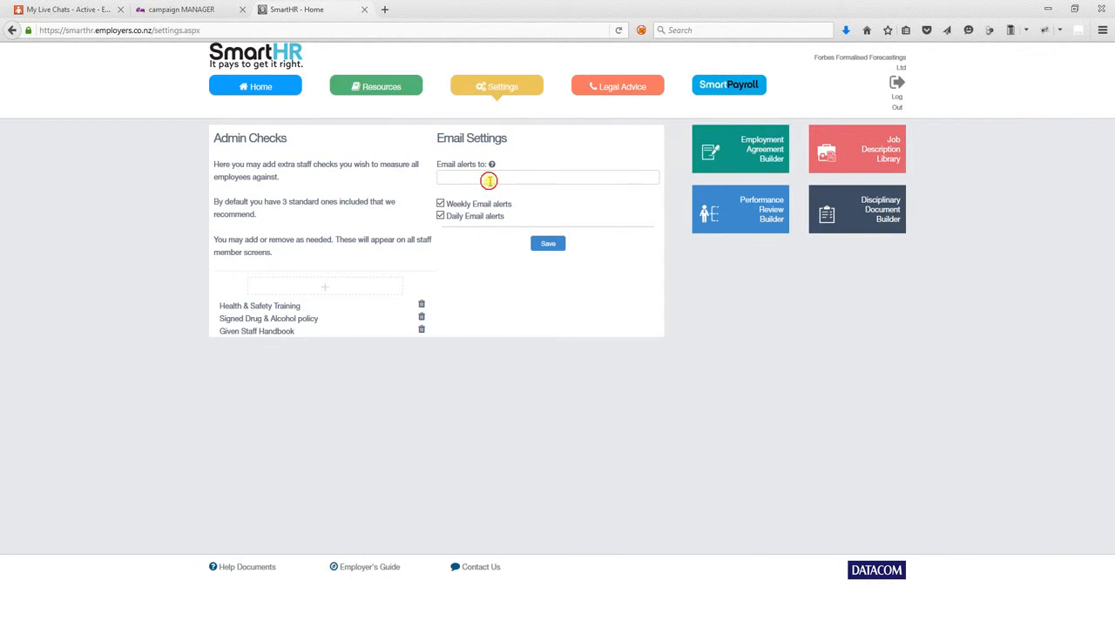
Step: Enter two comma-separated recipient e-mail addresses for the alerts and save the email settings
{"action": "left_click", "coordinate": [489, 180]}
{"action": "type", "text": "chris"}
{"action": "key", "text": "Down"}
{"action": "key", "text": "Down"}
{"action": "key", "text": "Return"}
{"action": "left_click", "coordinate": [548, 245]}
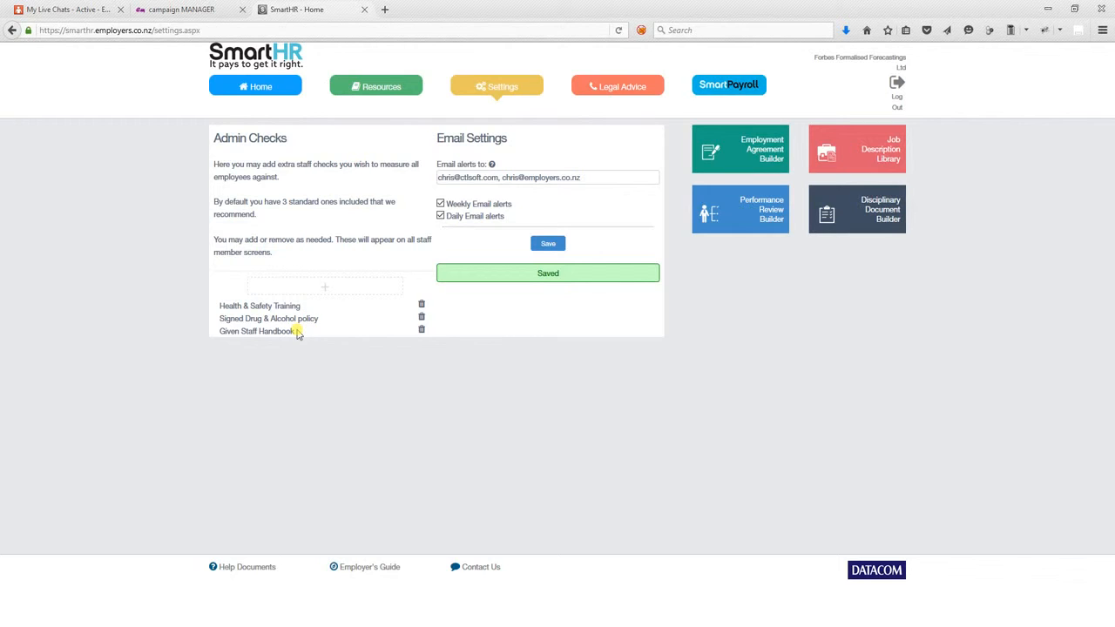
Step: Check the admin status on the staff overview and add a custom admin check named Medical in the settings
{"action": "left_click", "coordinate": [267, 91]}
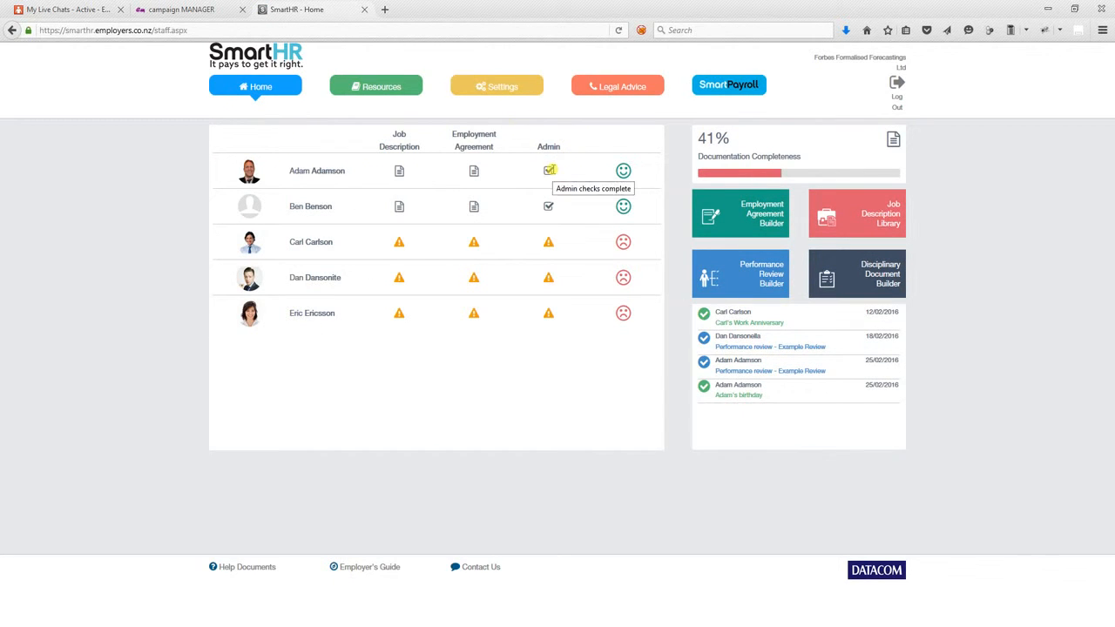
{"action": "left_click", "coordinate": [495, 91]}
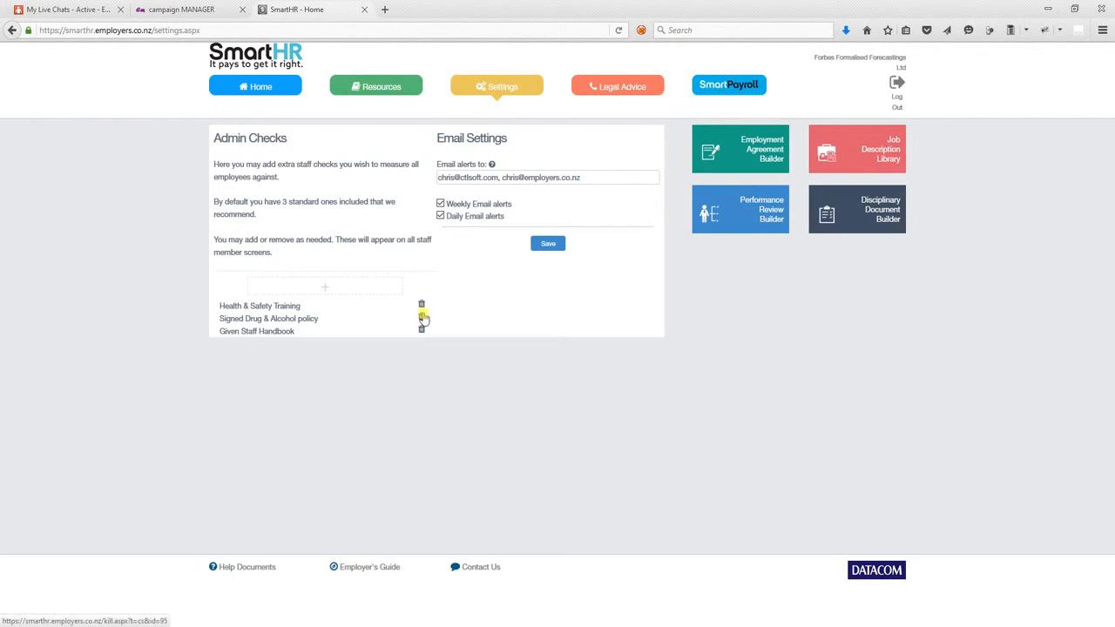
{"action": "left_click", "coordinate": [314, 290]}
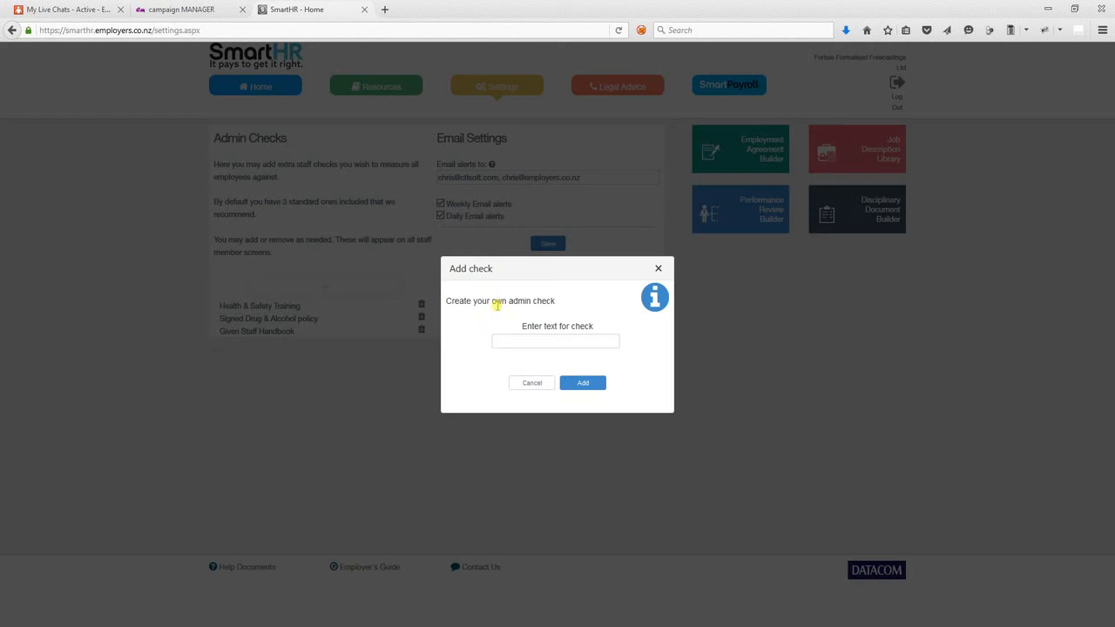
{"action": "left_click", "coordinate": [596, 338]}
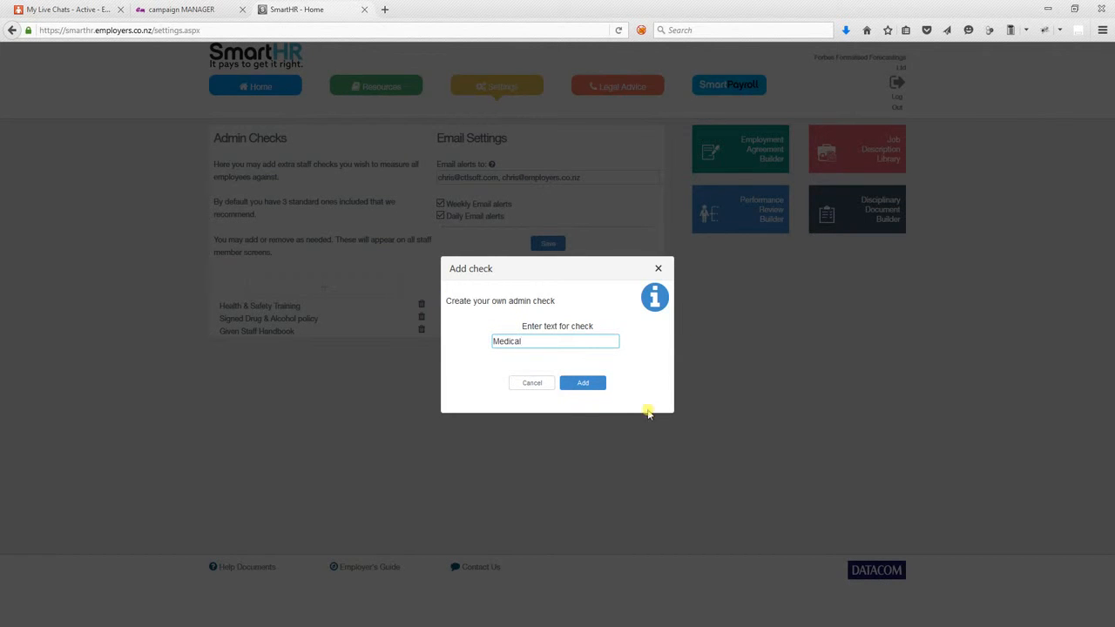
{"action": "left_click", "coordinate": [581, 383]}
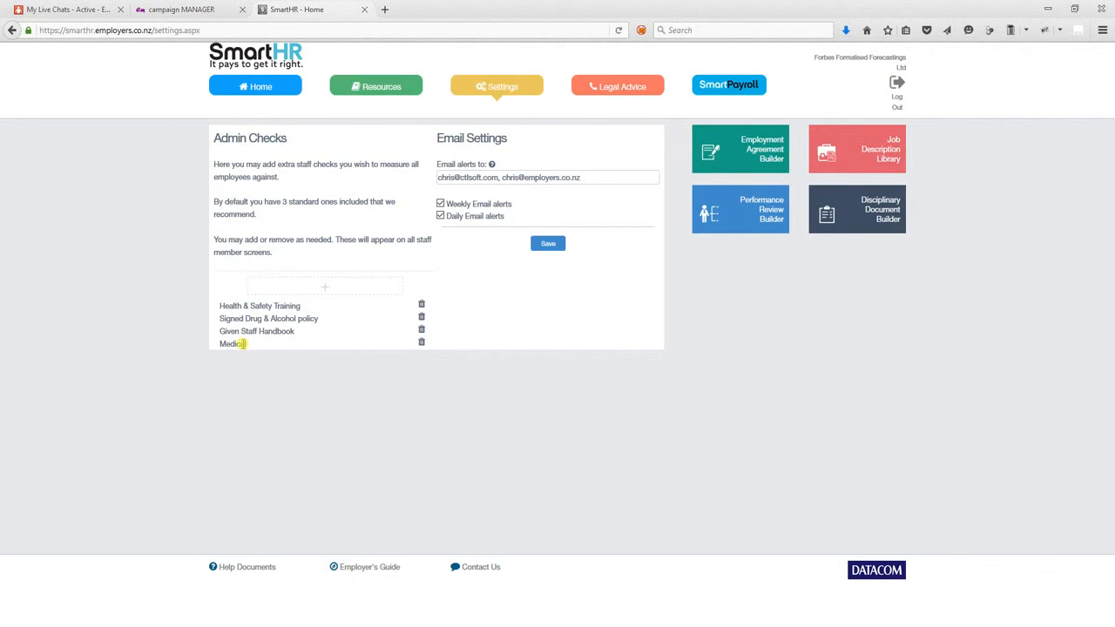
Step: Mark all four admin checks, including Medical, as complete for the fourth employee, save, and return to the staff list
{"action": "left_click", "coordinate": [260, 88]}
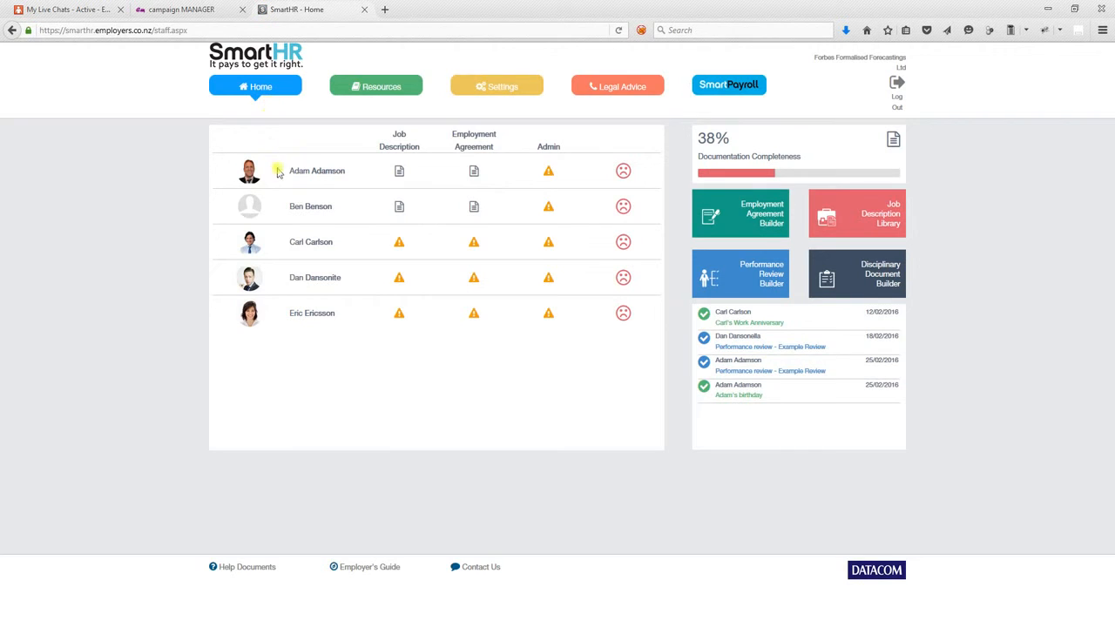
{"action": "left_click", "coordinate": [306, 279]}
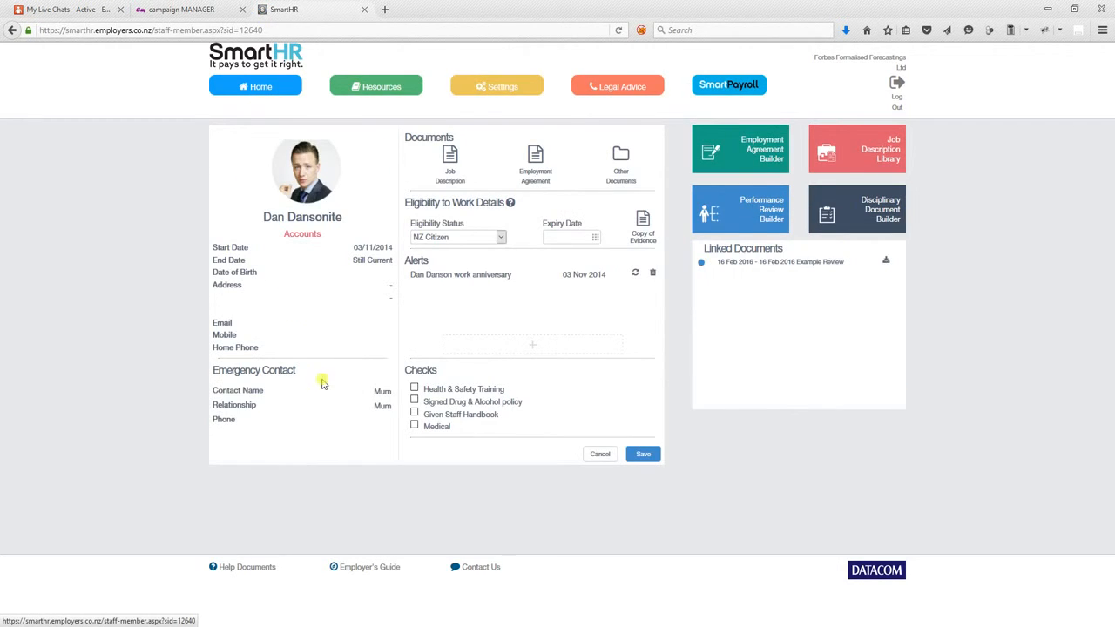
{"action": "left_click", "coordinate": [415, 389]}
{"action": "left_click", "coordinate": [415, 402]}
{"action": "left_click", "coordinate": [415, 414]}
{"action": "left_click", "coordinate": [414, 426]}
{"action": "left_click", "coordinate": [642, 456]}
{"action": "left_click", "coordinate": [611, 454]}
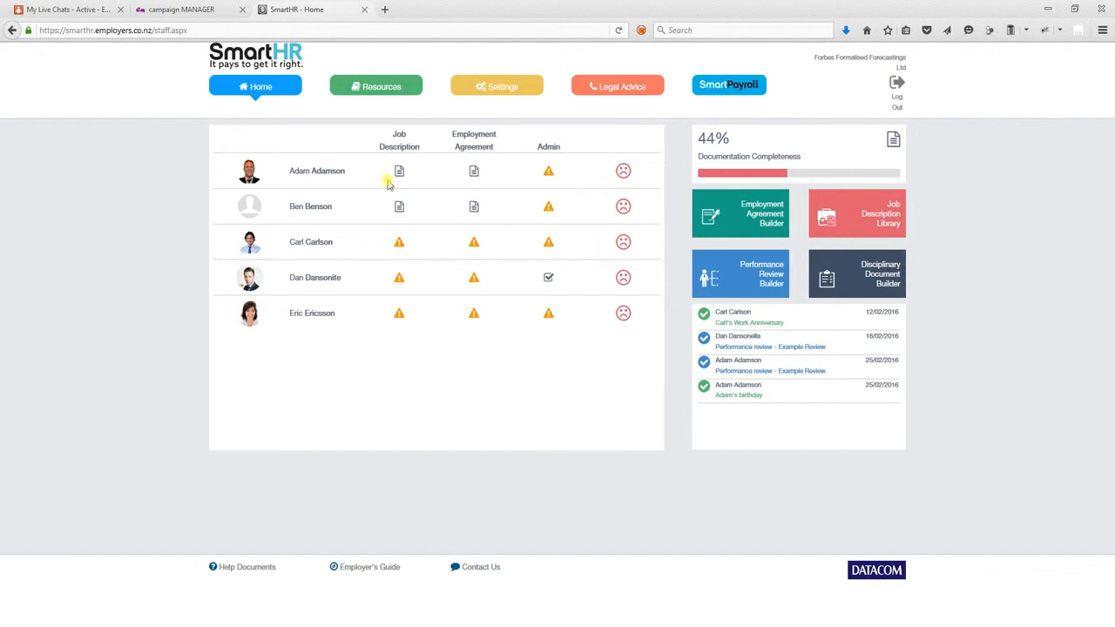
Step: Mark the Medical check as complete on the first employee's record, save, and return to the staff list
{"action": "left_click", "coordinate": [321, 169]}
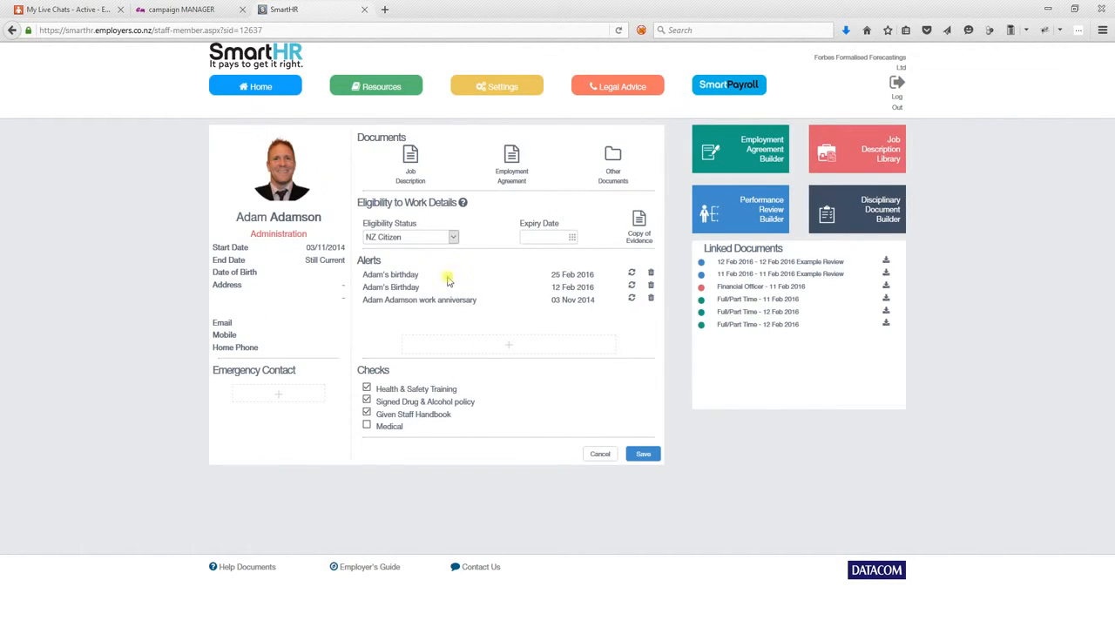
{"action": "left_click", "coordinate": [367, 425]}
{"action": "left_click", "coordinate": [631, 456]}
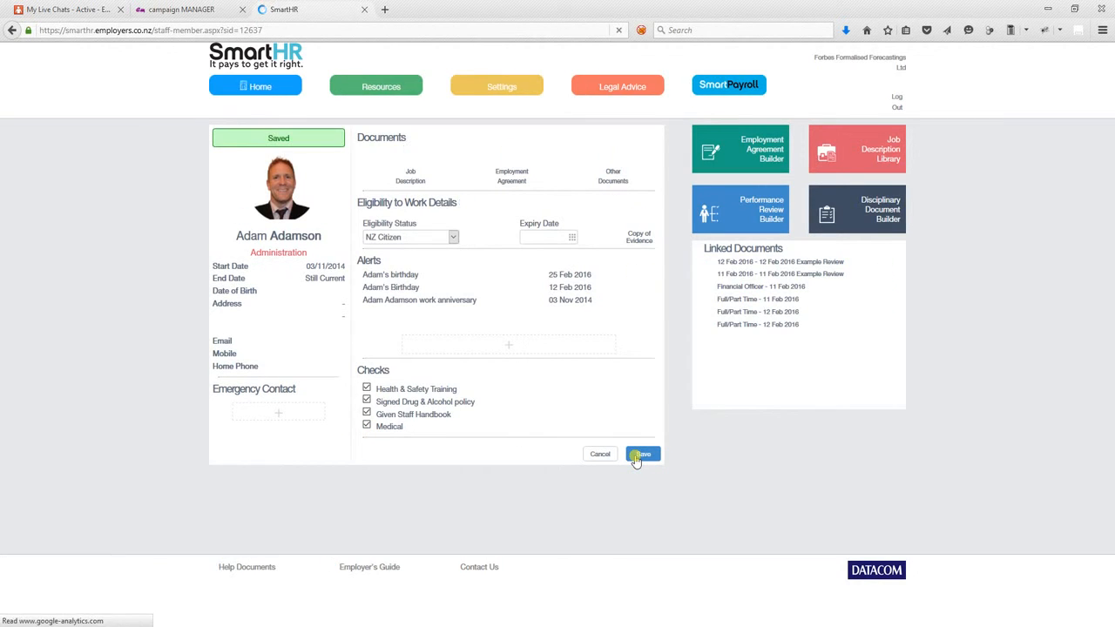
{"action": "left_click", "coordinate": [606, 455]}
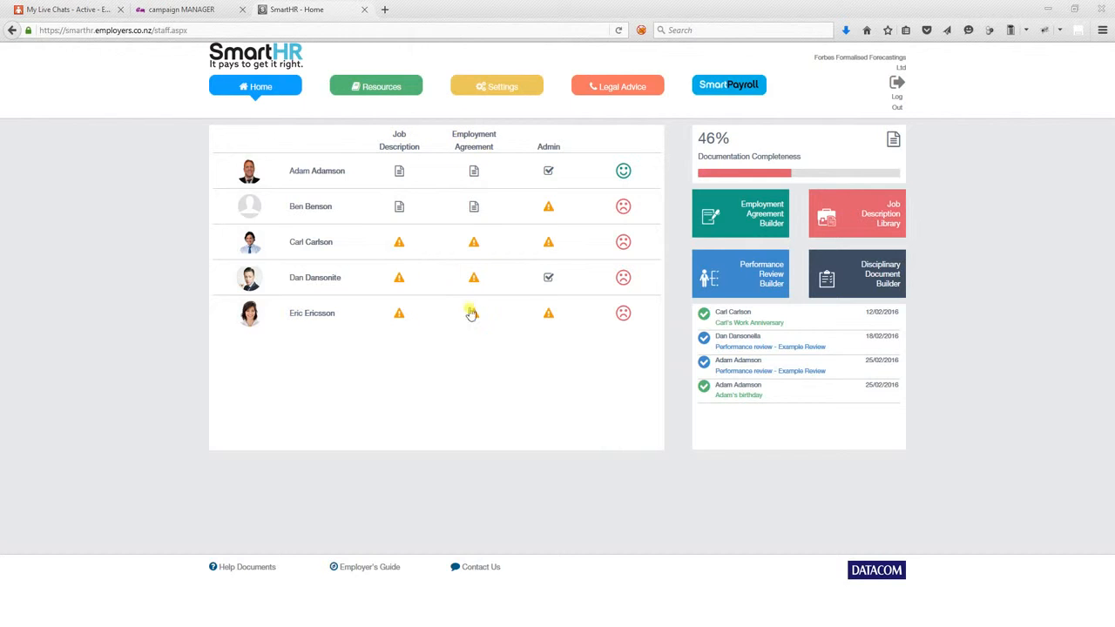
Step: Open the job description document options for the fourth employee and inspect the uploaded document choices
{"action": "left_click", "coordinate": [397, 281]}
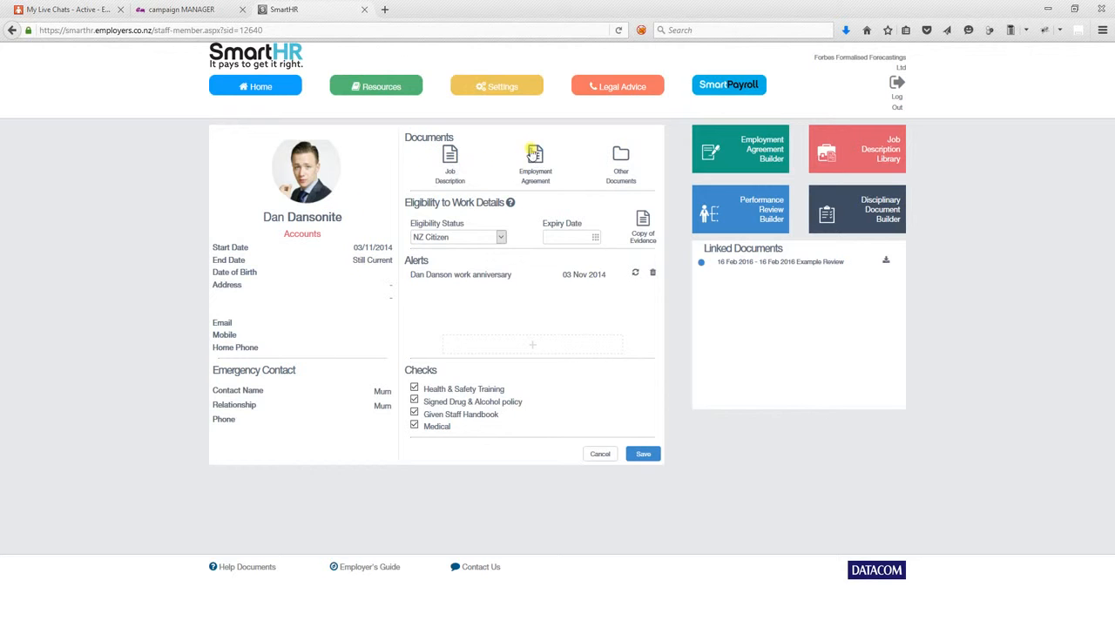
{"action": "left_click", "coordinate": [445, 157]}
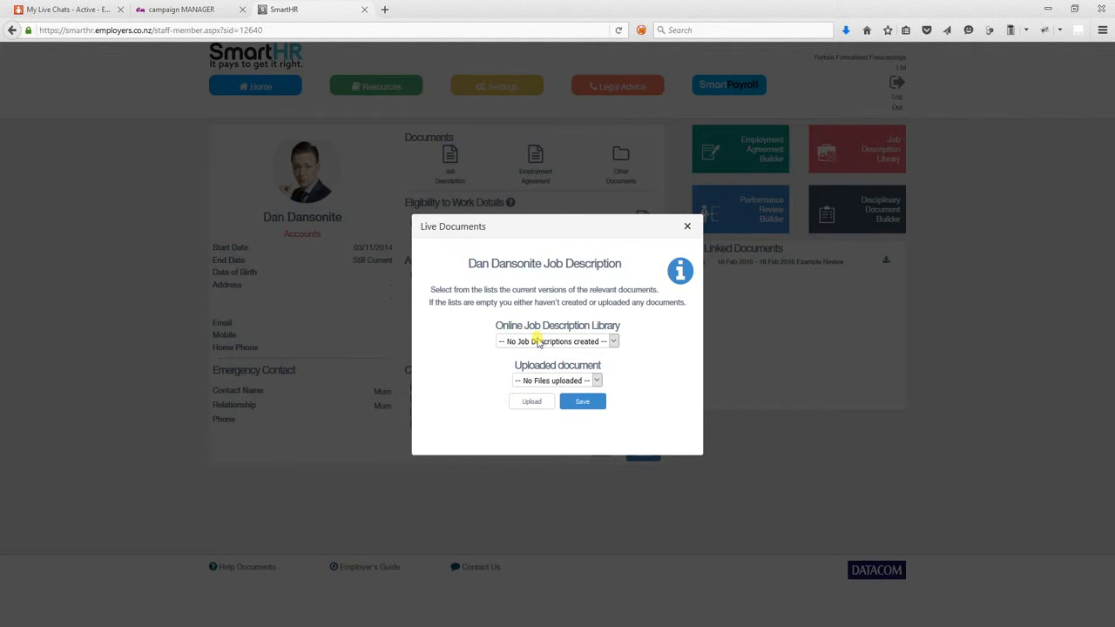
{"action": "left_click", "coordinate": [583, 382]}
{"action": "left_click", "coordinate": [583, 382]}
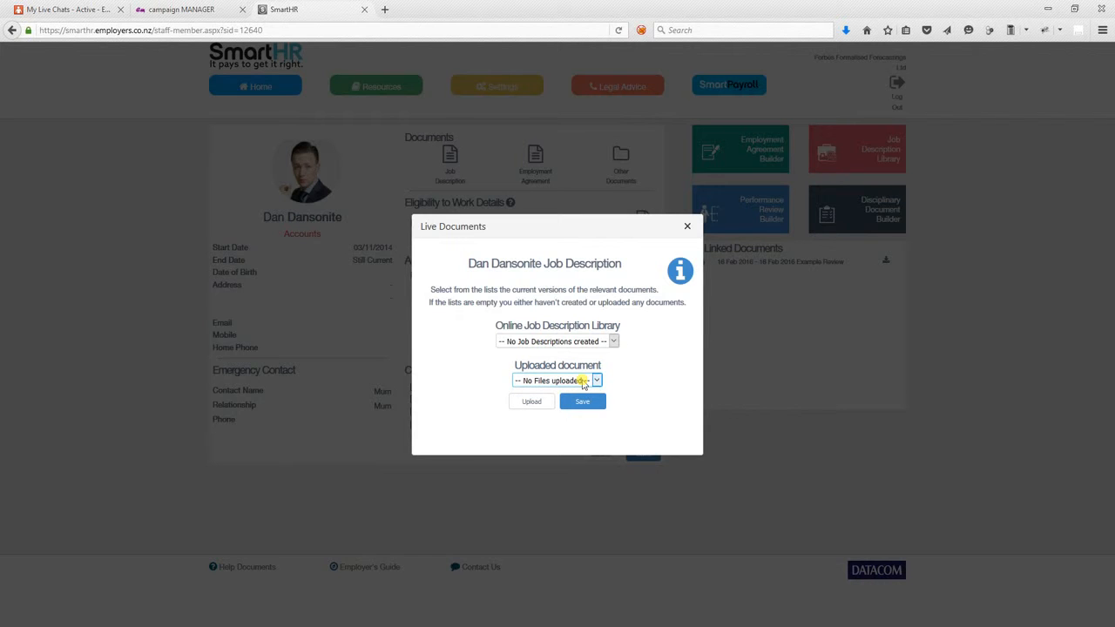
Step: Upload Intellectual Property Confidentiality Agreement.docx from the desktop to the fourth employee's record and dismiss the upload notice
{"action": "left_click", "coordinate": [539, 402]}
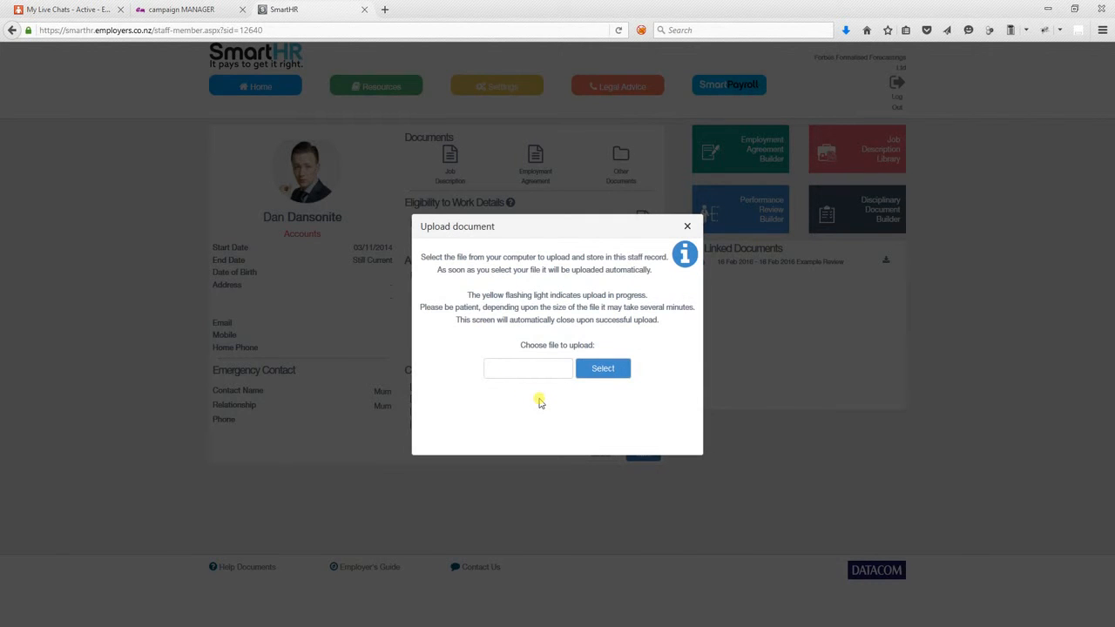
{"action": "left_click", "coordinate": [589, 369]}
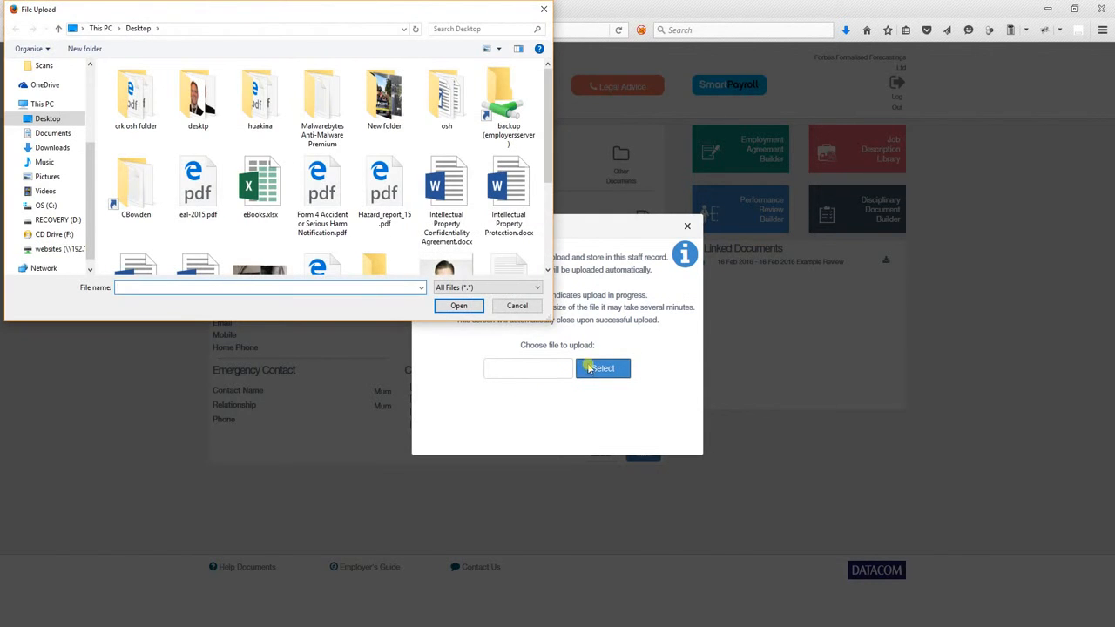
{"action": "double_click", "coordinate": [455, 188]}
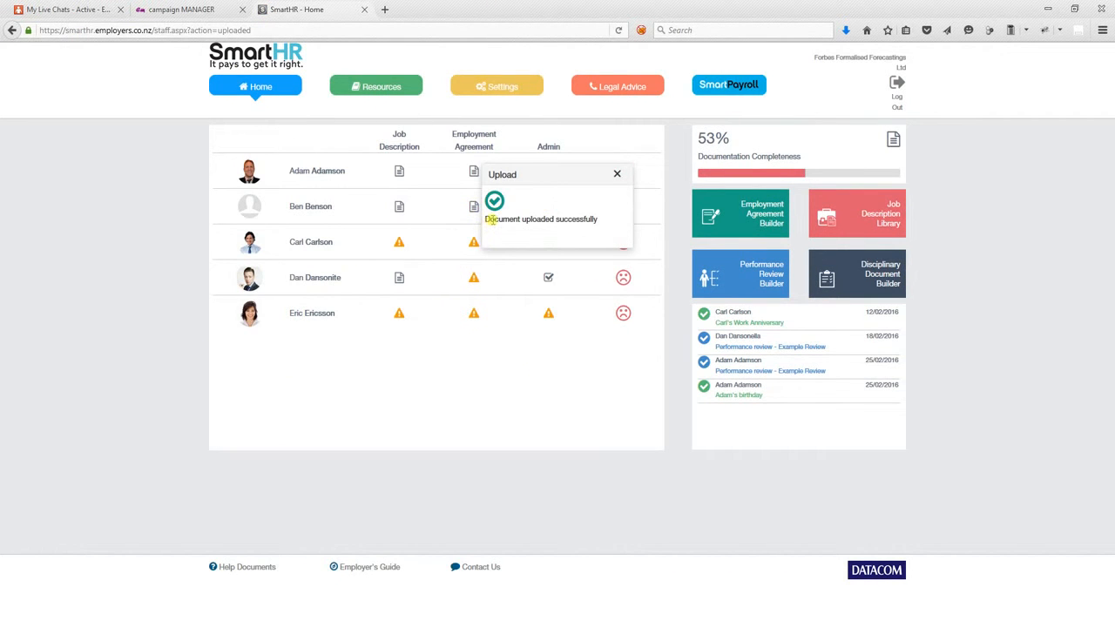
{"action": "left_click", "coordinate": [617, 174]}
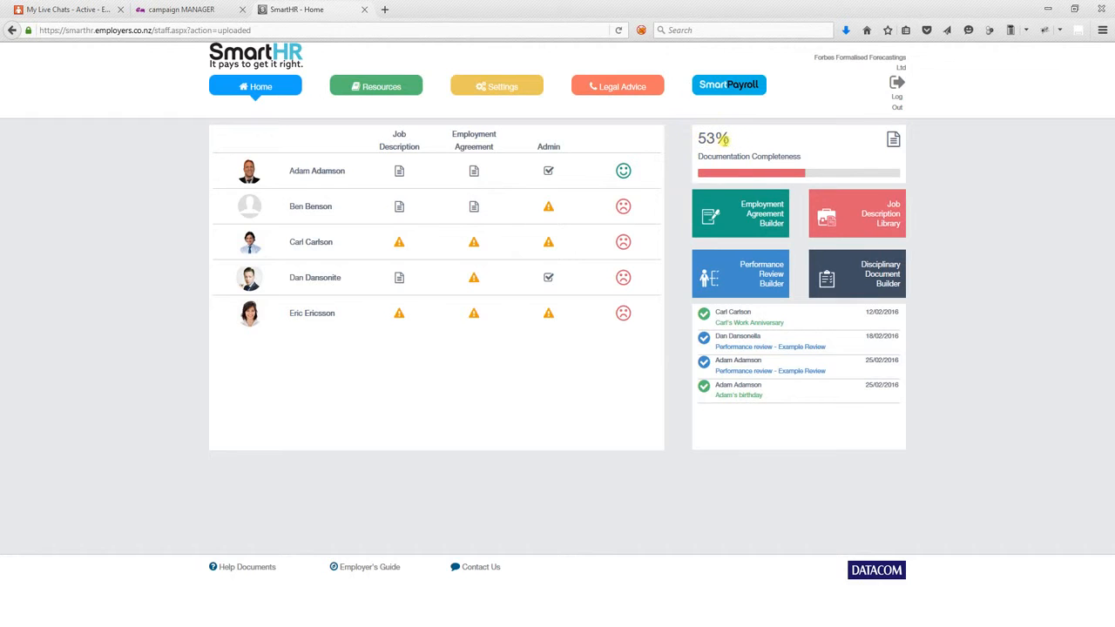
Step: Assign the uploaded Intellectual Property Confidentiality Agreement.docx as the fourth employee's employment agreement, save, and return to the staff list
{"action": "left_click", "coordinate": [474, 279]}
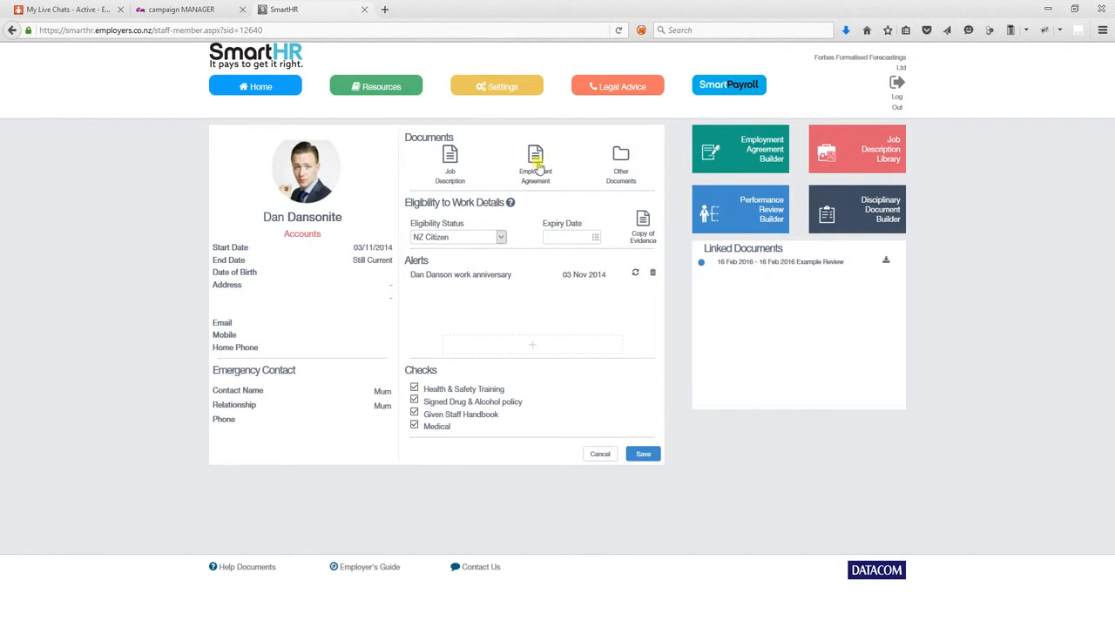
{"action": "left_click", "coordinate": [538, 164]}
{"action": "left_click", "coordinate": [591, 381]}
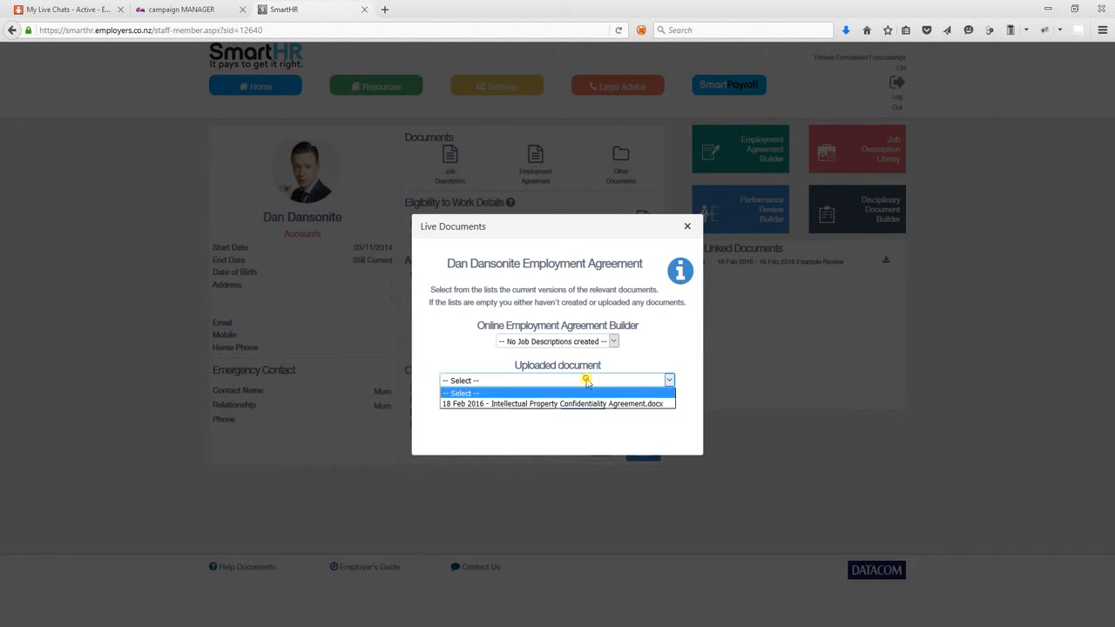
{"action": "left_click", "coordinate": [548, 400]}
{"action": "left_click", "coordinate": [596, 407]}
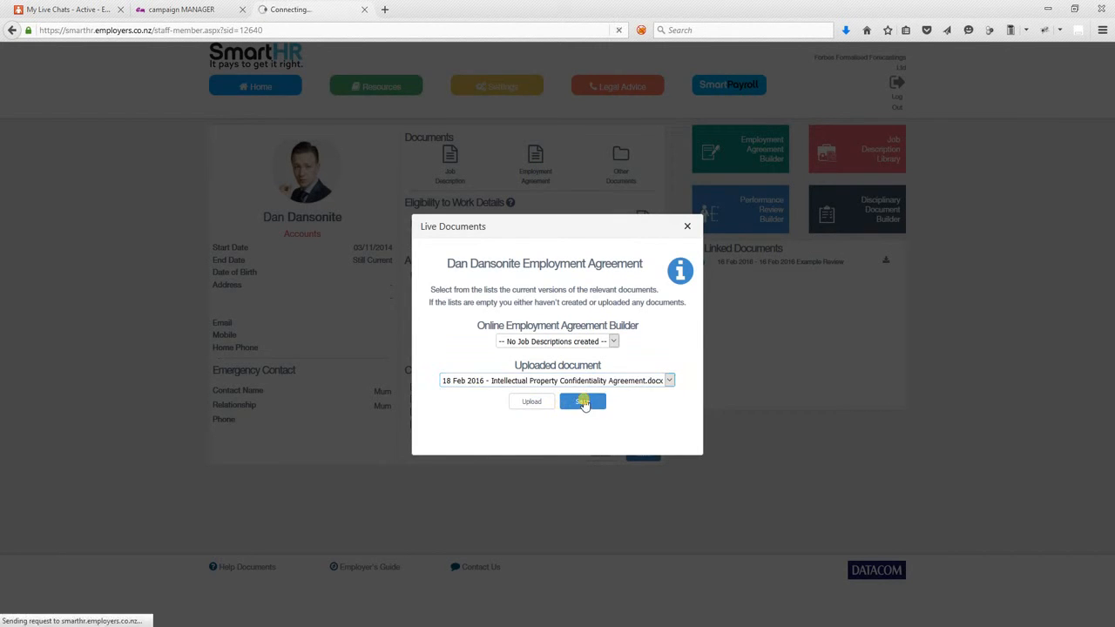
{"action": "left_click", "coordinate": [688, 226]}
{"action": "left_click", "coordinate": [252, 87]}
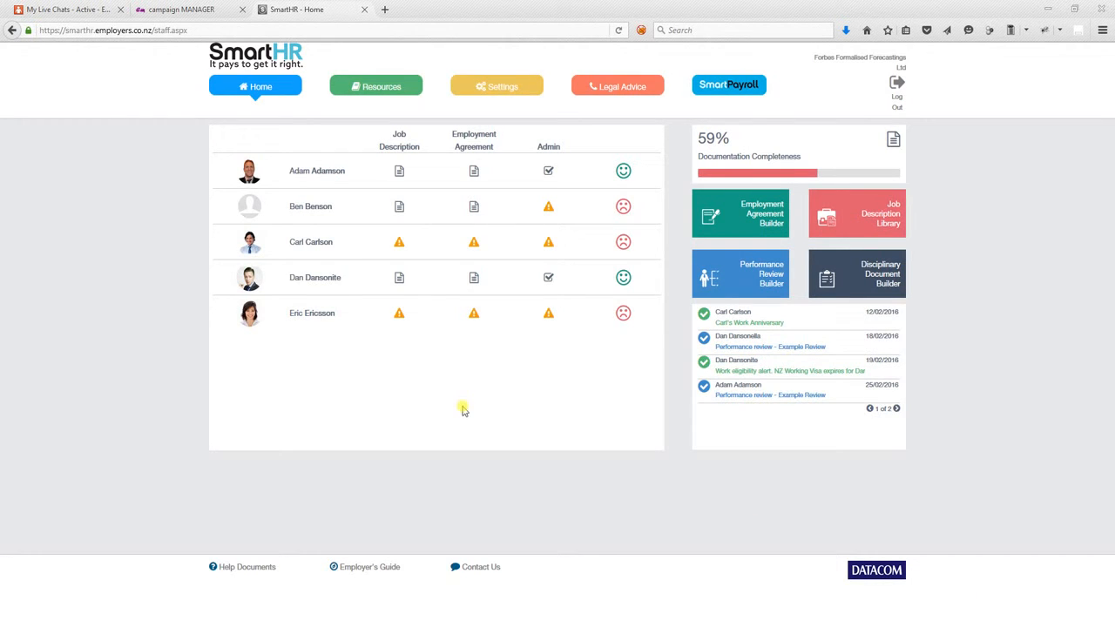
Step: Inspect the download and upload options in the fourth employee's other documents without transferring a file, and return to the employee record
{"action": "left_click", "coordinate": [322, 280]}
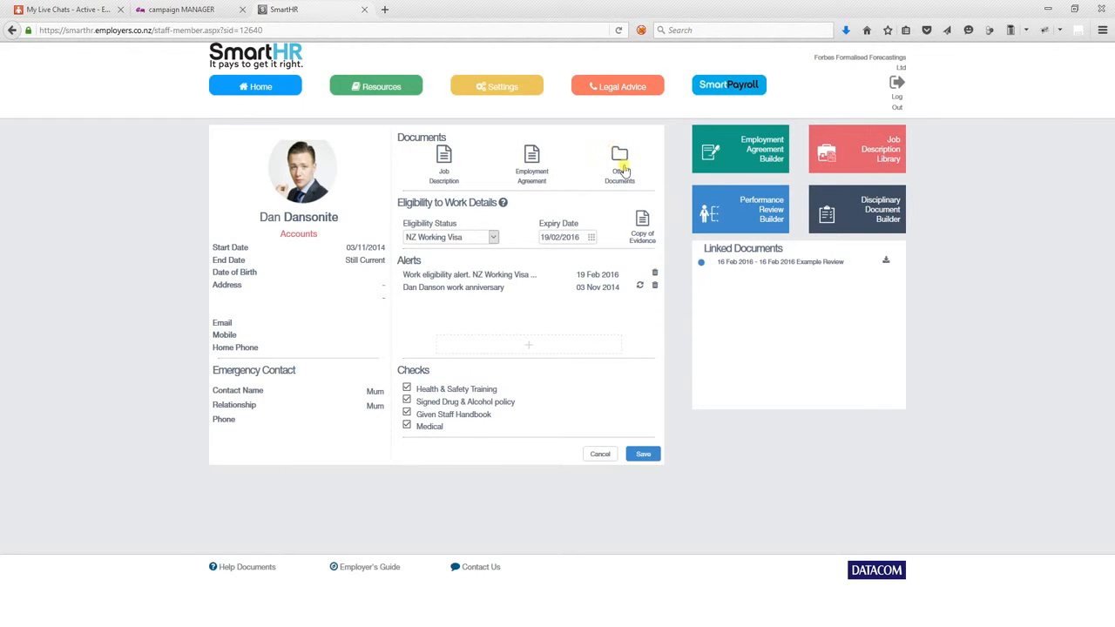
{"action": "left_click", "coordinate": [622, 170]}
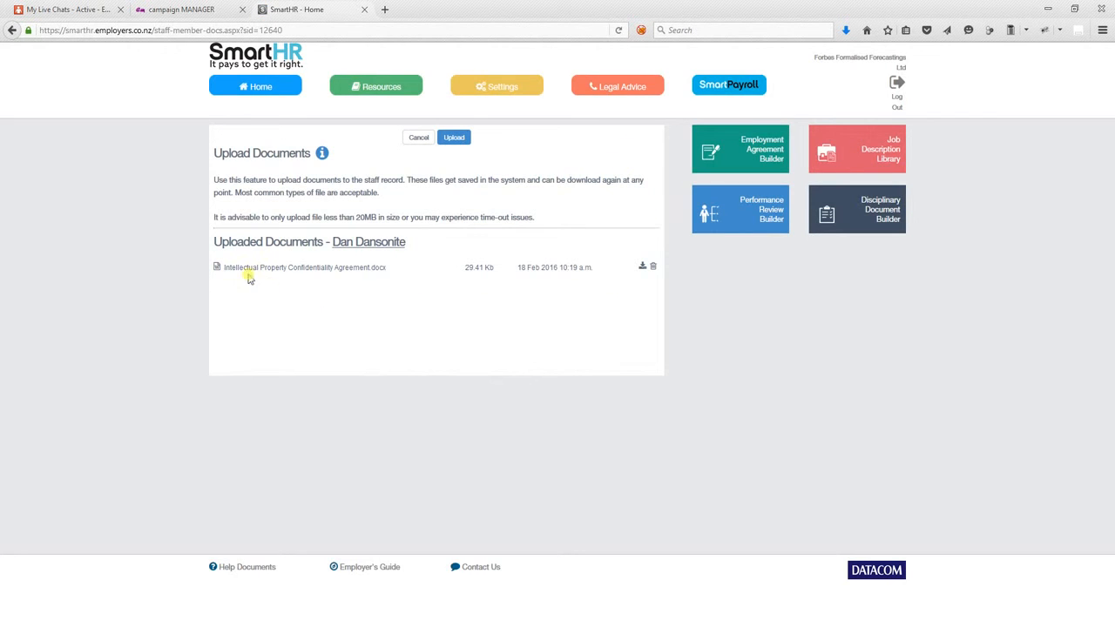
{"action": "left_click", "coordinate": [642, 270]}
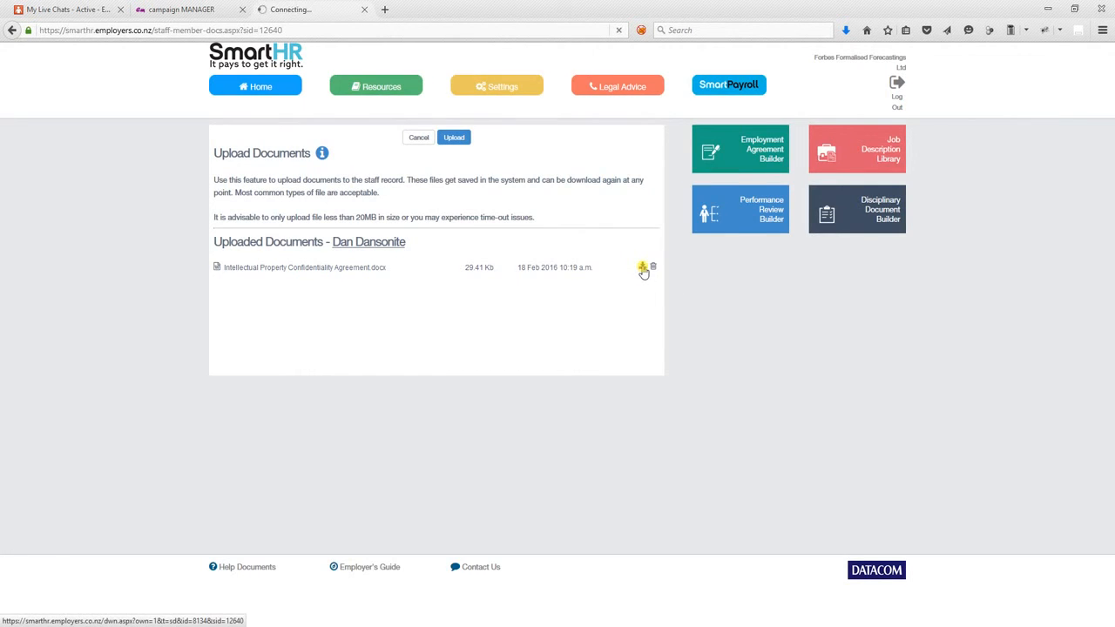
{"action": "left_click", "coordinate": [712, 334]}
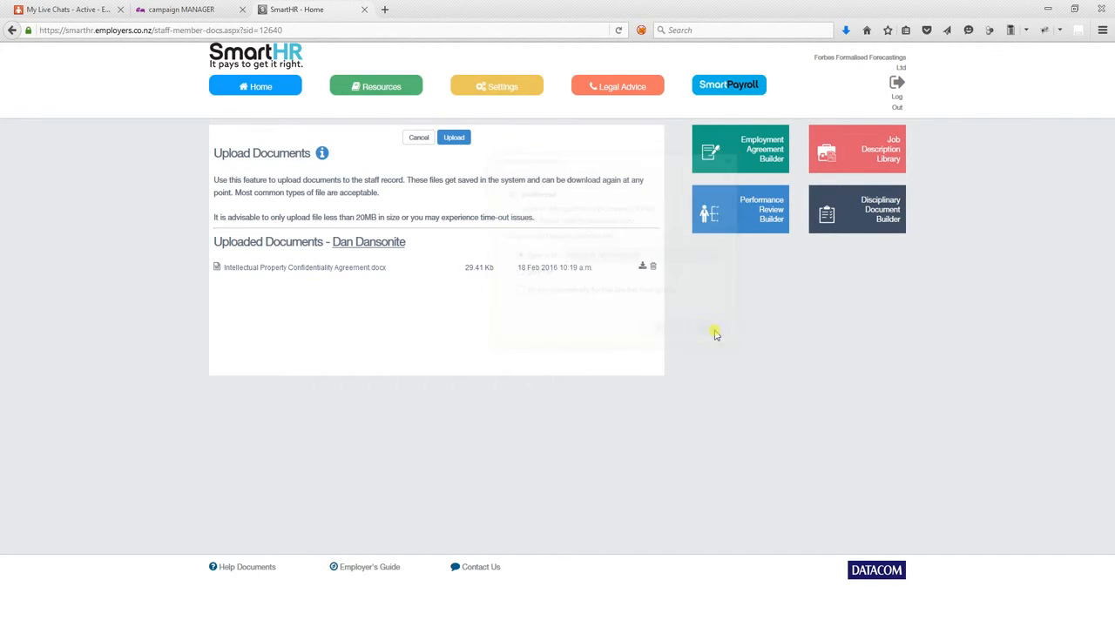
{"action": "left_click", "coordinate": [455, 141]}
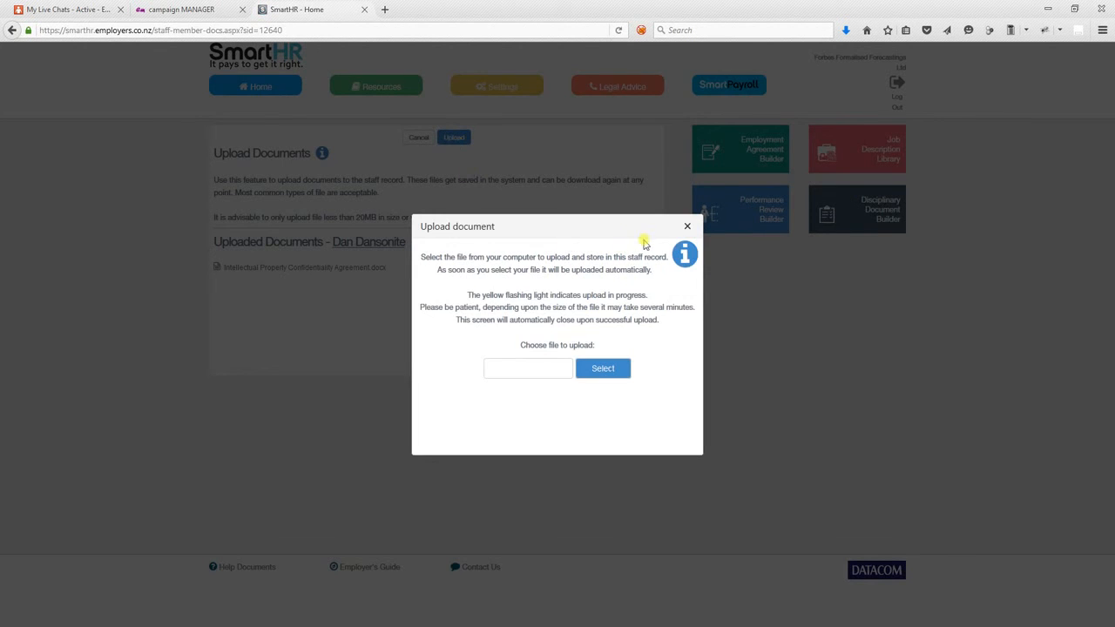
{"action": "left_click", "coordinate": [687, 227]}
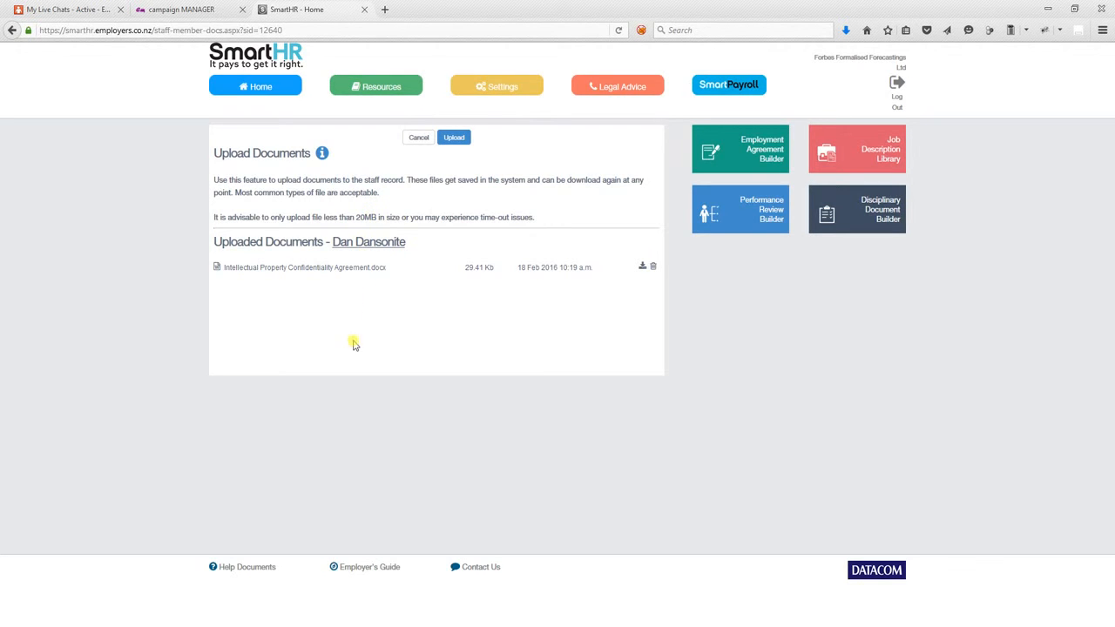
{"action": "left_click", "coordinate": [419, 138]}
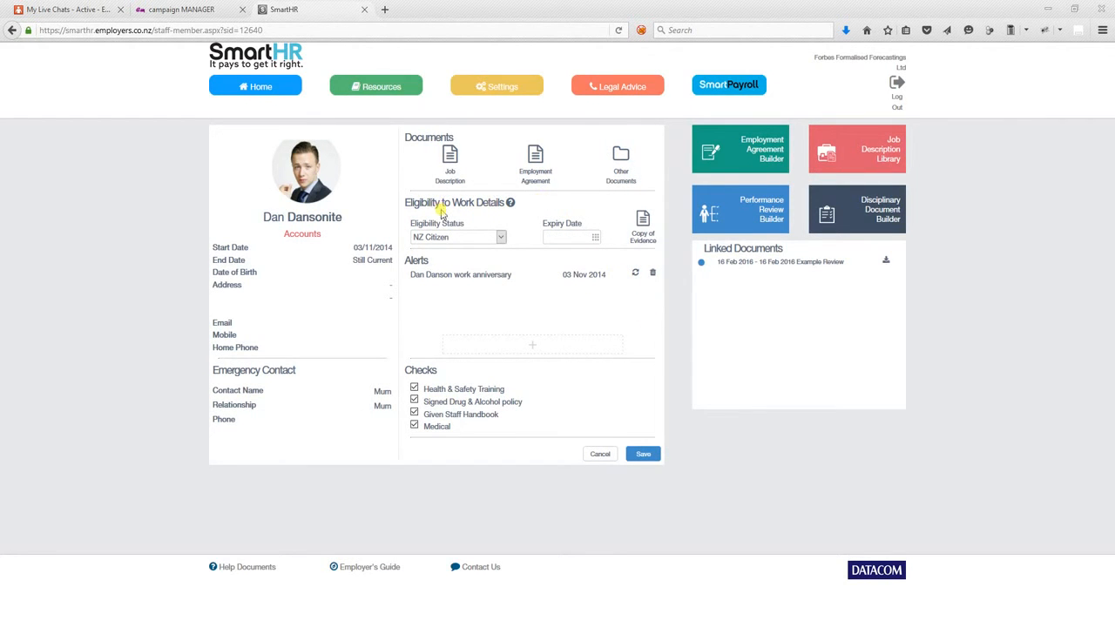
Step: Upload Hazard_report_15.pdf as the copy of evidence for work eligibility and check the stored file in the evidence dialog
{"action": "left_click", "coordinate": [513, 206]}
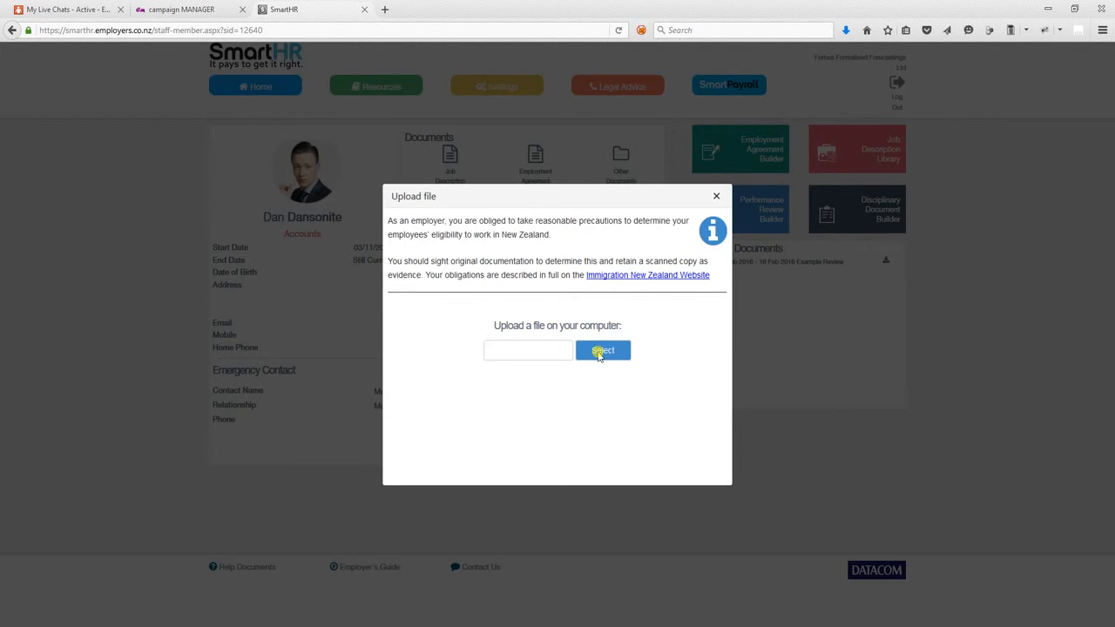
{"action": "left_click", "coordinate": [599, 353]}
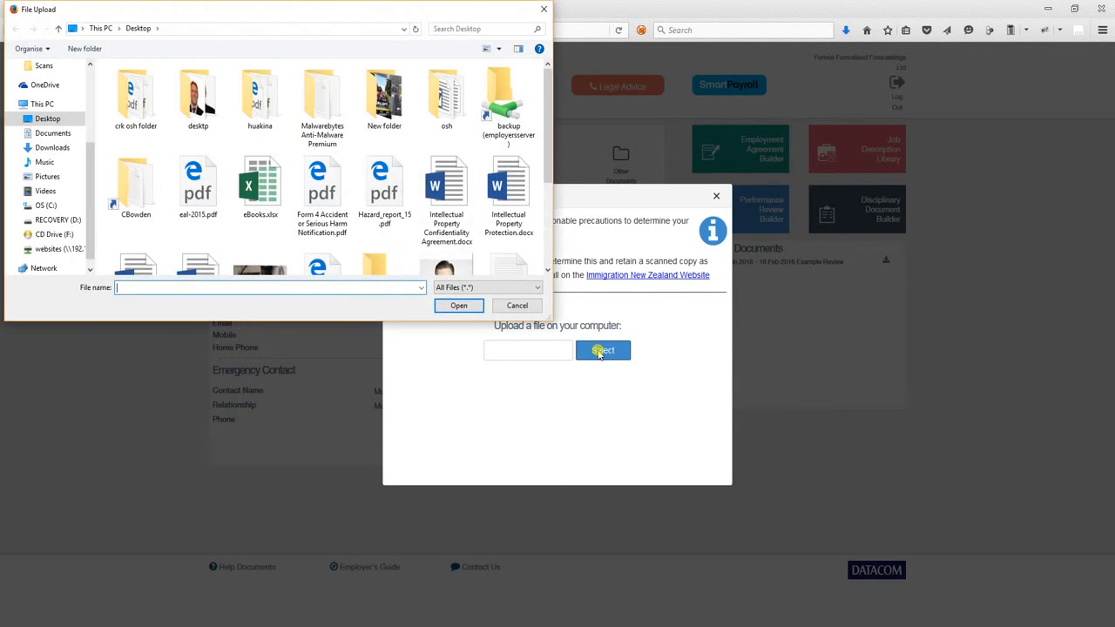
{"action": "double_click", "coordinate": [391, 190]}
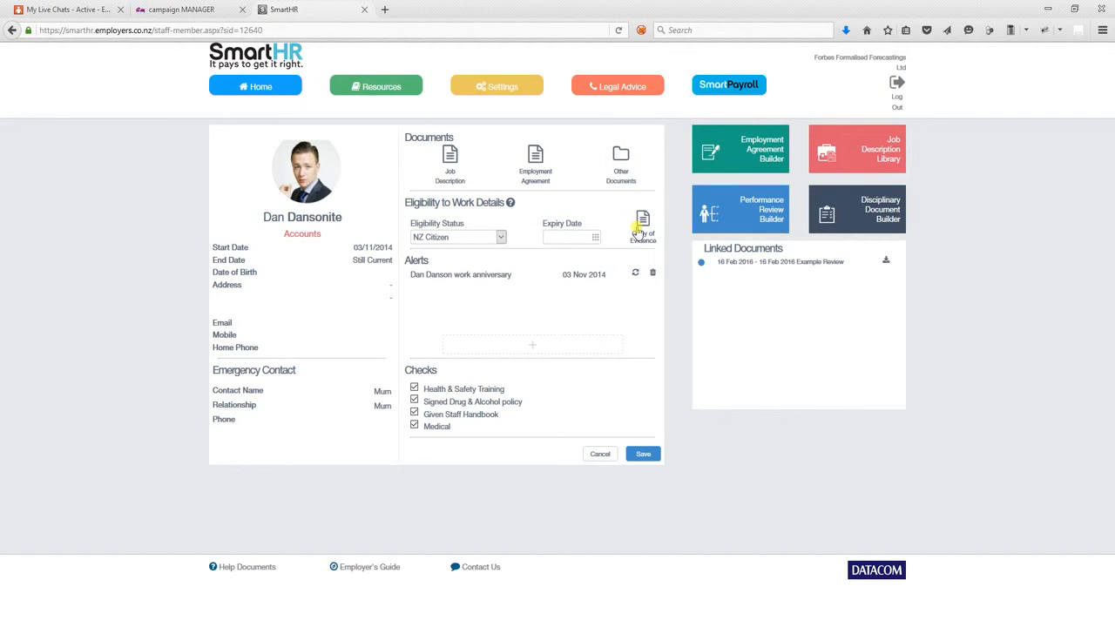
{"action": "left_click", "coordinate": [642, 225]}
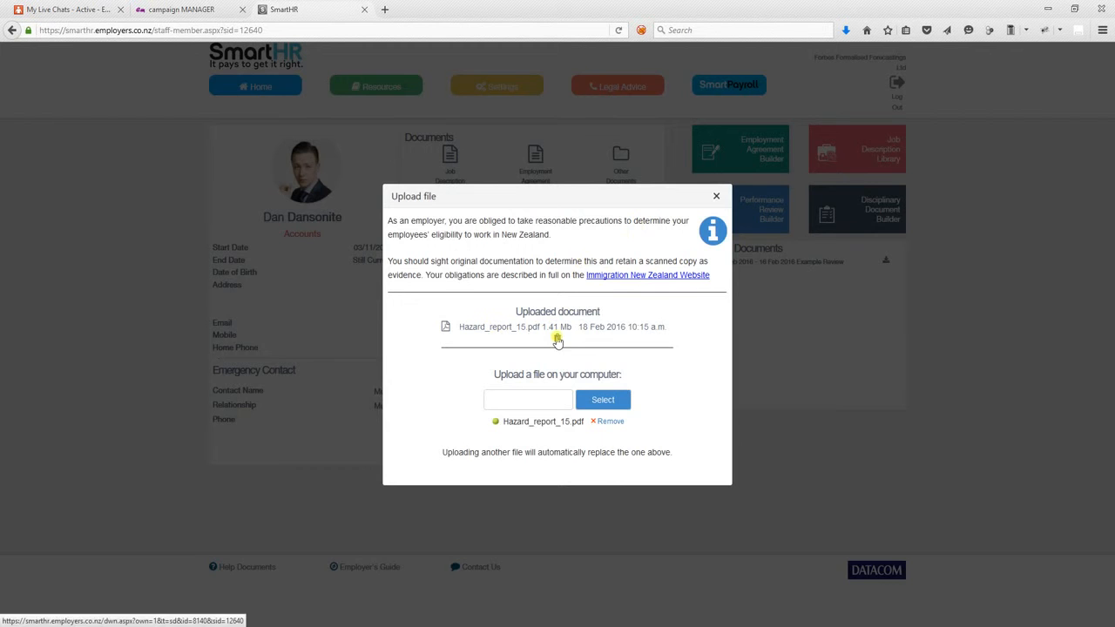
{"action": "left_click", "coordinate": [716, 197]}
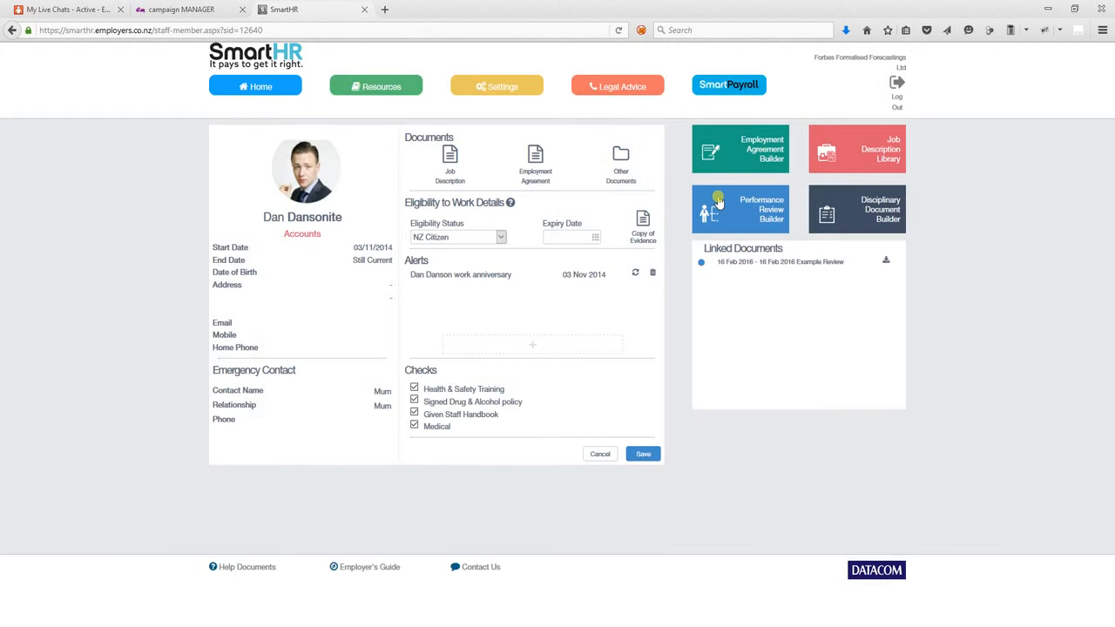
Step: Set the eligibility status to NZ Working Visa expiring 19/02/2016, accept the expiry alert, and save the employee record
{"action": "left_click", "coordinate": [499, 236]}
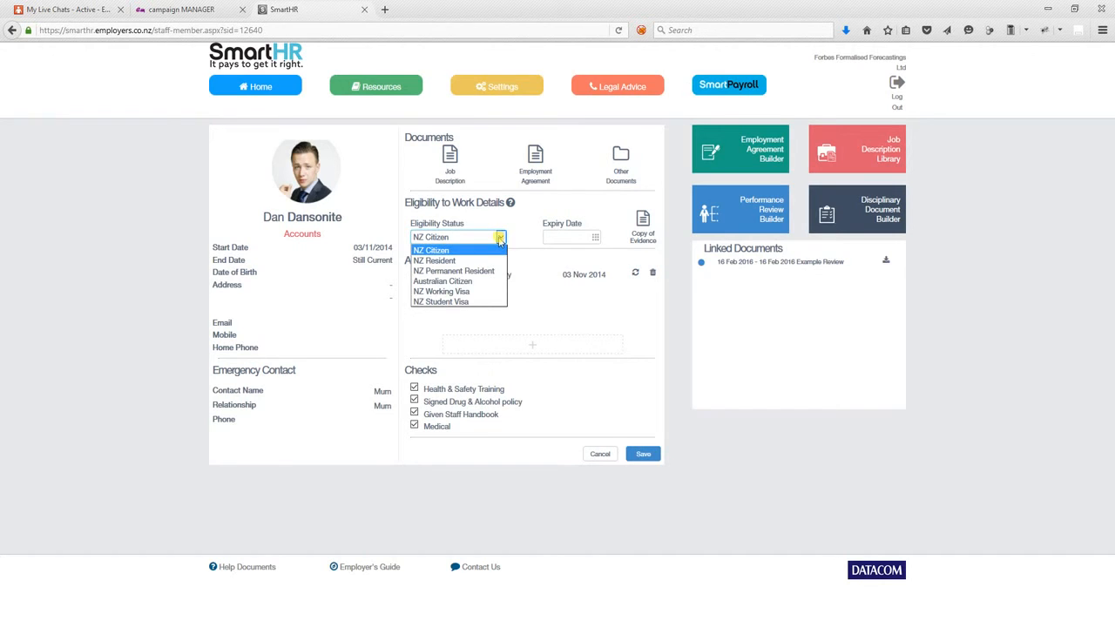
{"action": "left_click", "coordinate": [461, 293]}
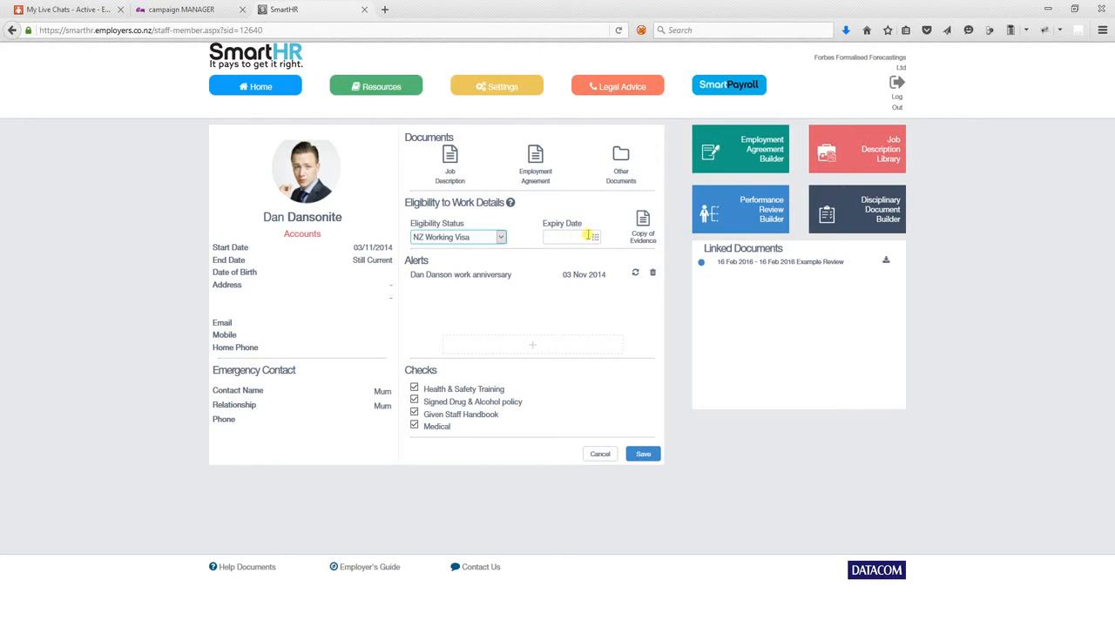
{"action": "left_click", "coordinate": [592, 236]}
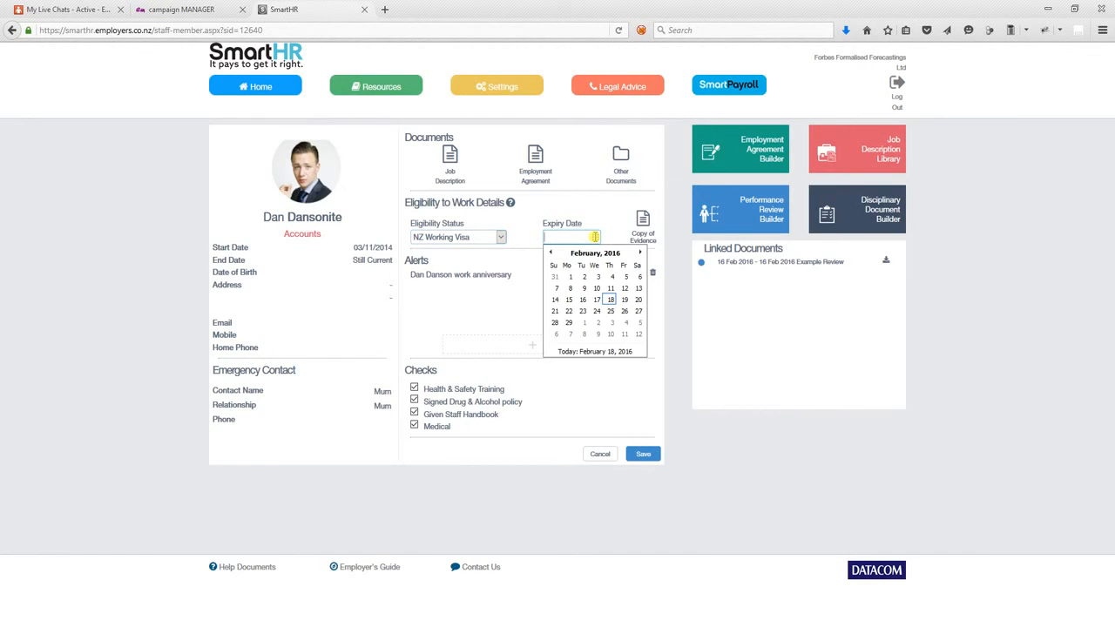
{"action": "left_click", "coordinate": [624, 301]}
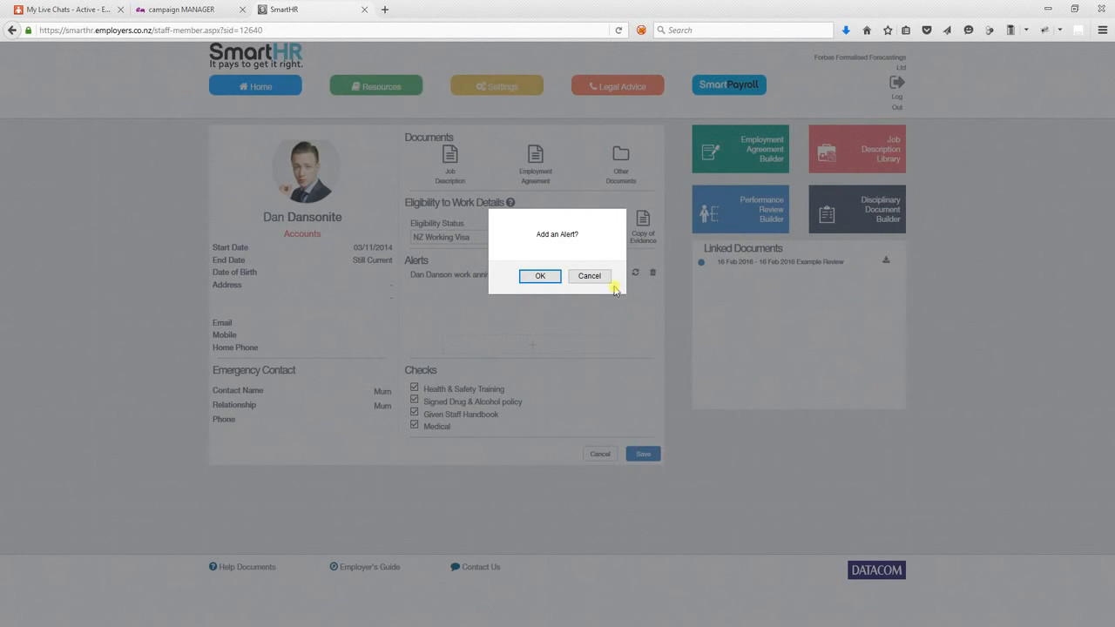
{"action": "left_click", "coordinate": [541, 276]}
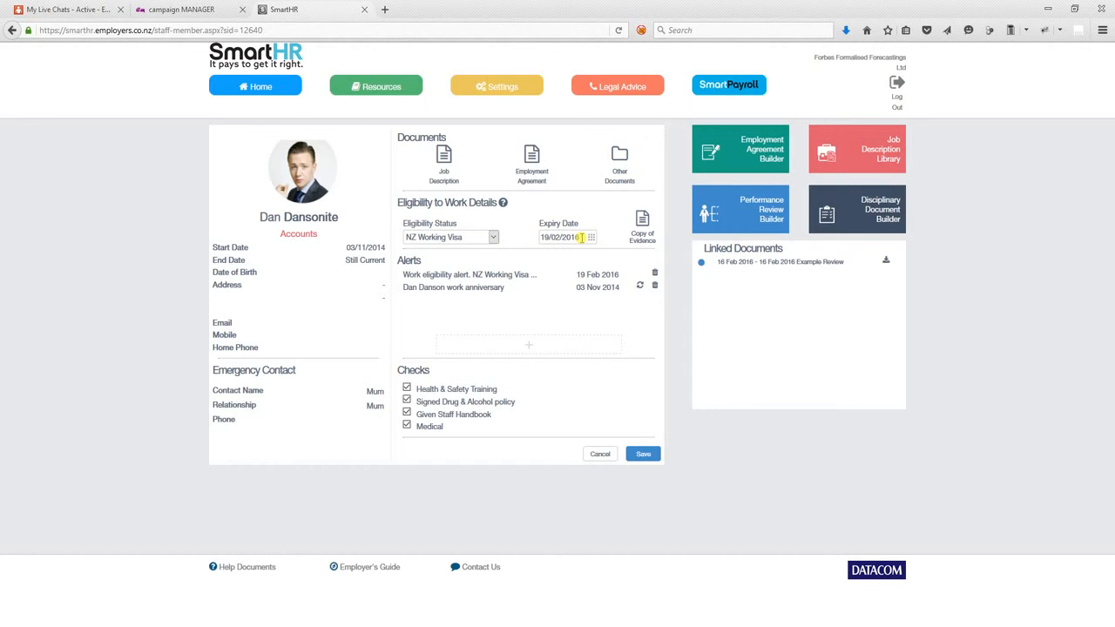
{"action": "left_click", "coordinate": [639, 453]}
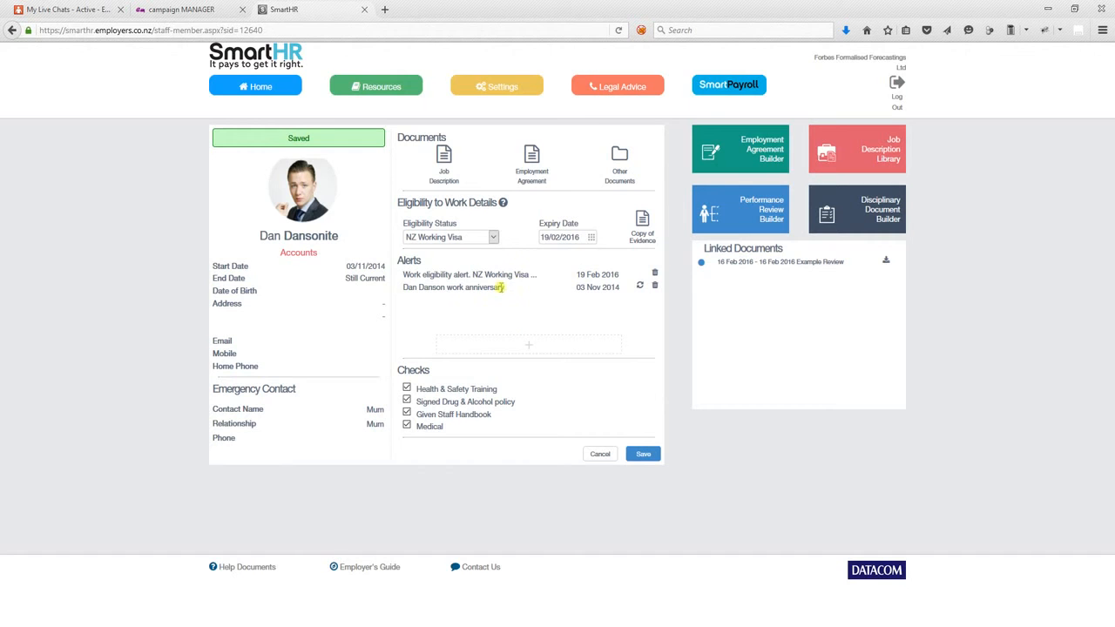
Step: Review the work anniversary alert against the start date and add an annually recurring Birthday alert dated 19 February 2016
{"action": "left_click_drag", "start_coordinate": [404, 287], "coordinate": [514, 291]}
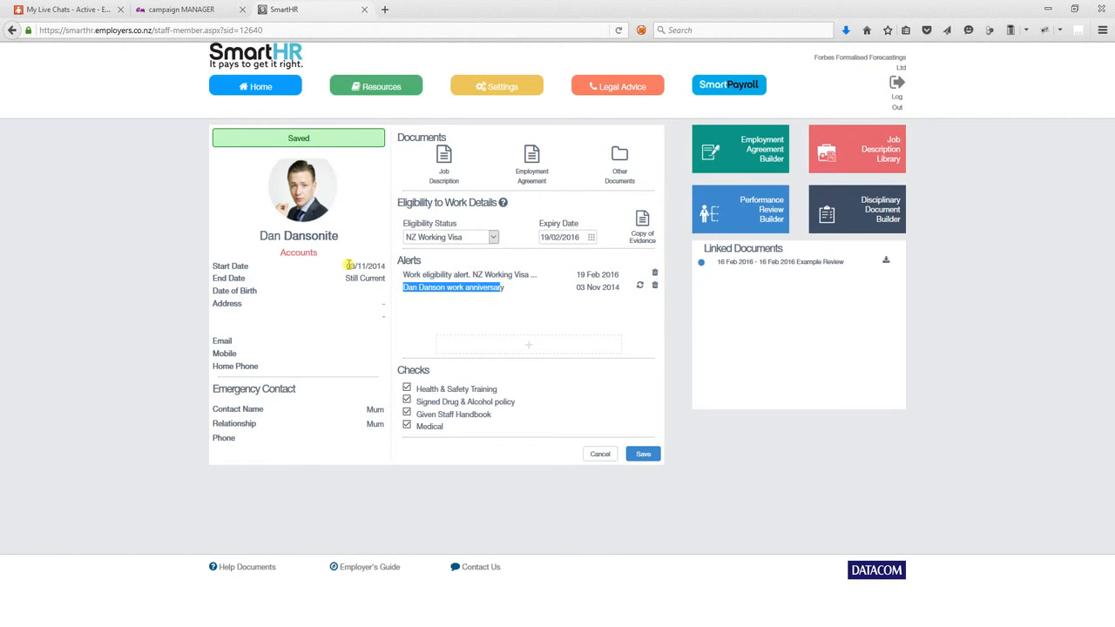
{"action": "left_click_drag", "start_coordinate": [348, 265], "coordinate": [382, 266]}
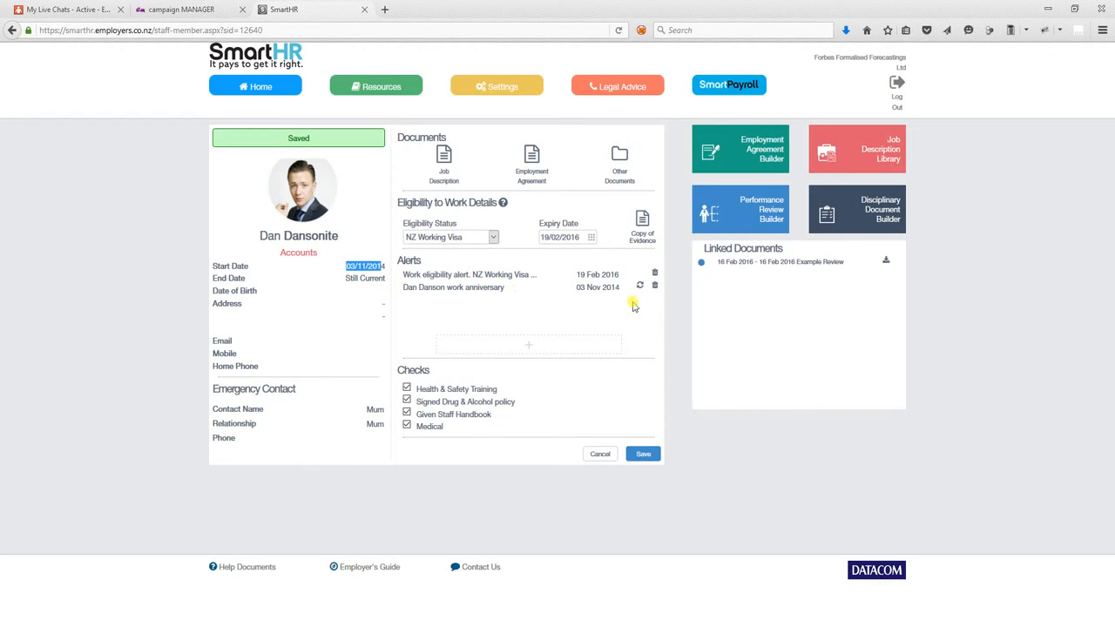
{"action": "left_click", "coordinate": [554, 346]}
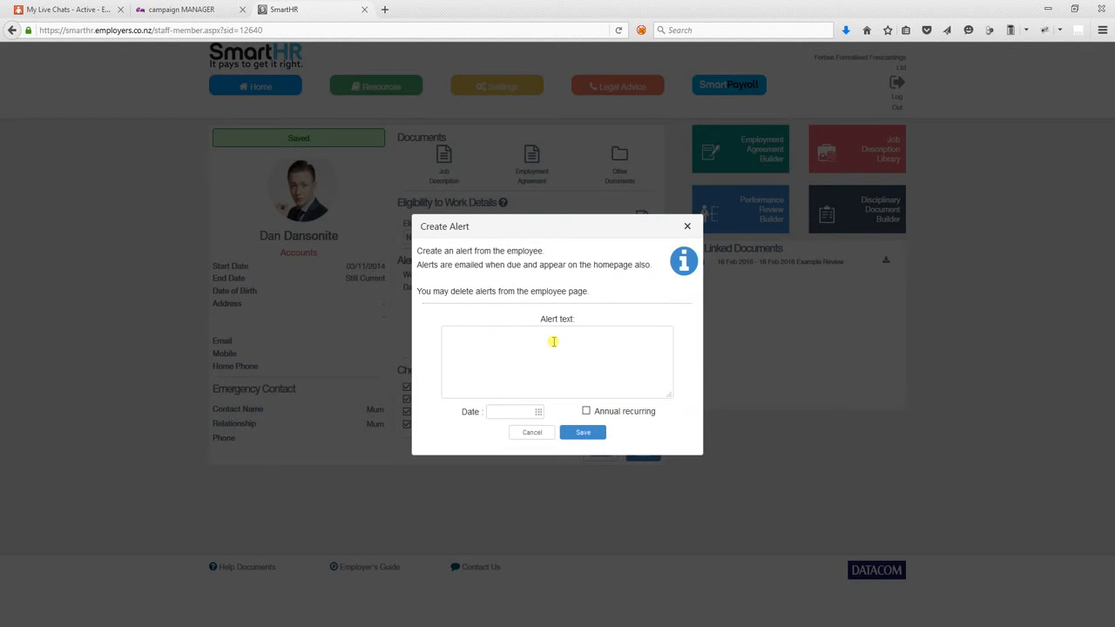
{"action": "left_click", "coordinate": [538, 348]}
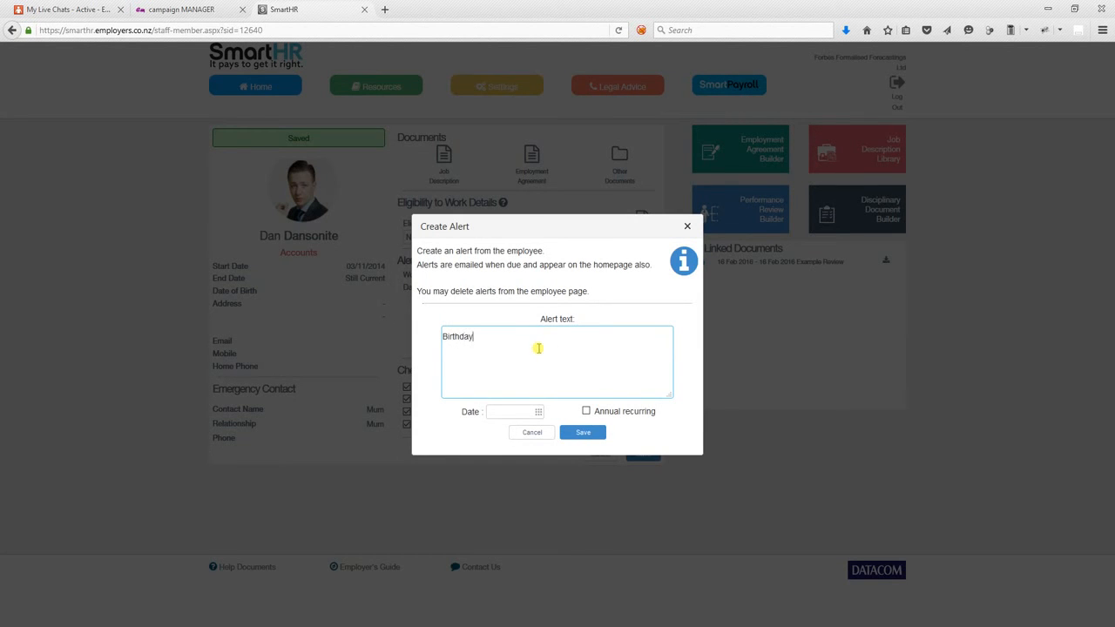
{"action": "left_click", "coordinate": [539, 411]}
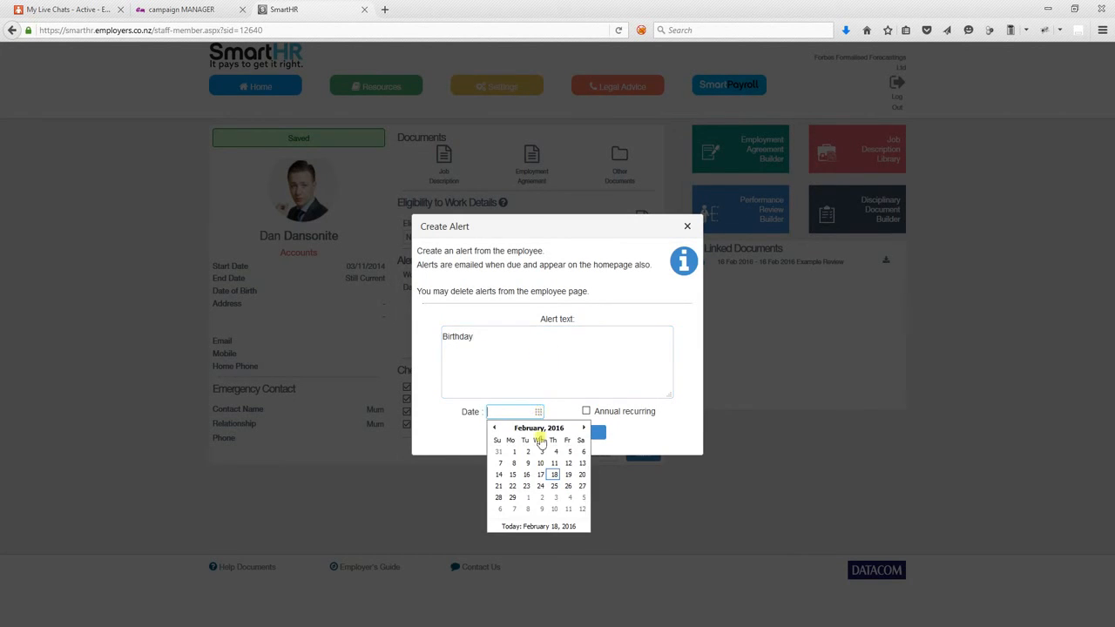
{"action": "left_click", "coordinate": [569, 475]}
{"action": "left_click", "coordinate": [585, 411]}
{"action": "left_click", "coordinate": [588, 433]}
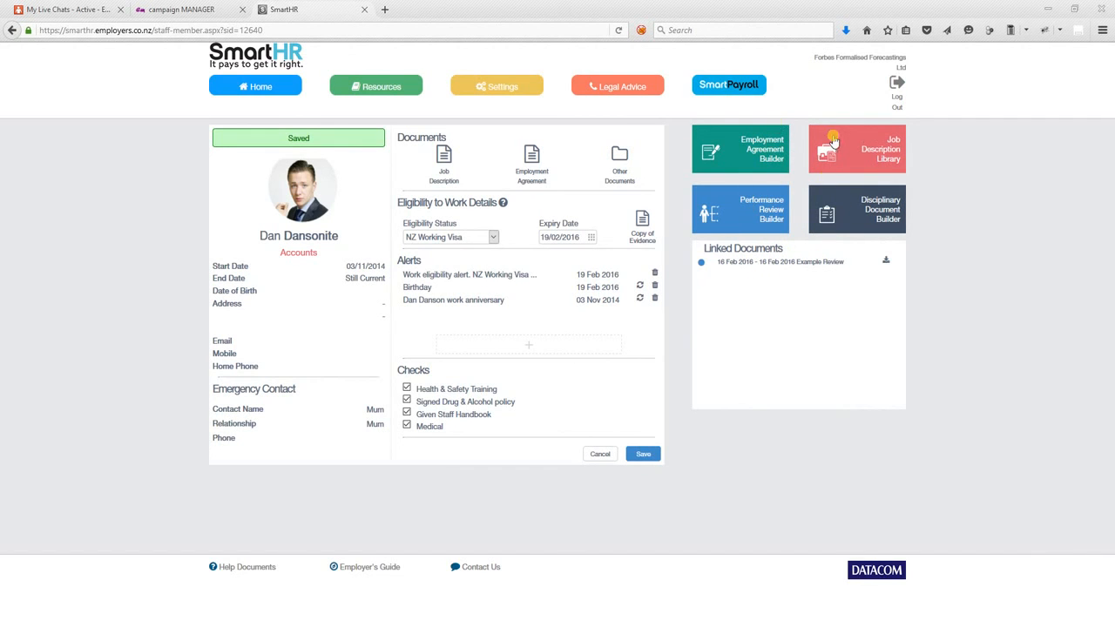
Step: View the linked Example Review in the review builder, return to the employee record, and check its download option without downloading
{"action": "left_click", "coordinate": [749, 267]}
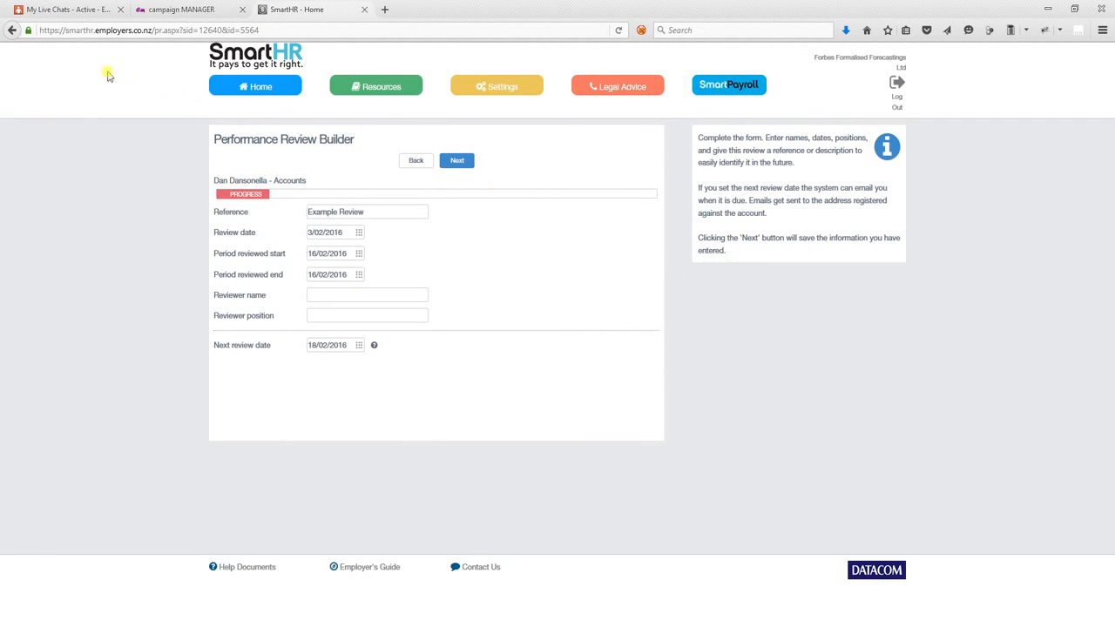
{"action": "left_click", "coordinate": [12, 30]}
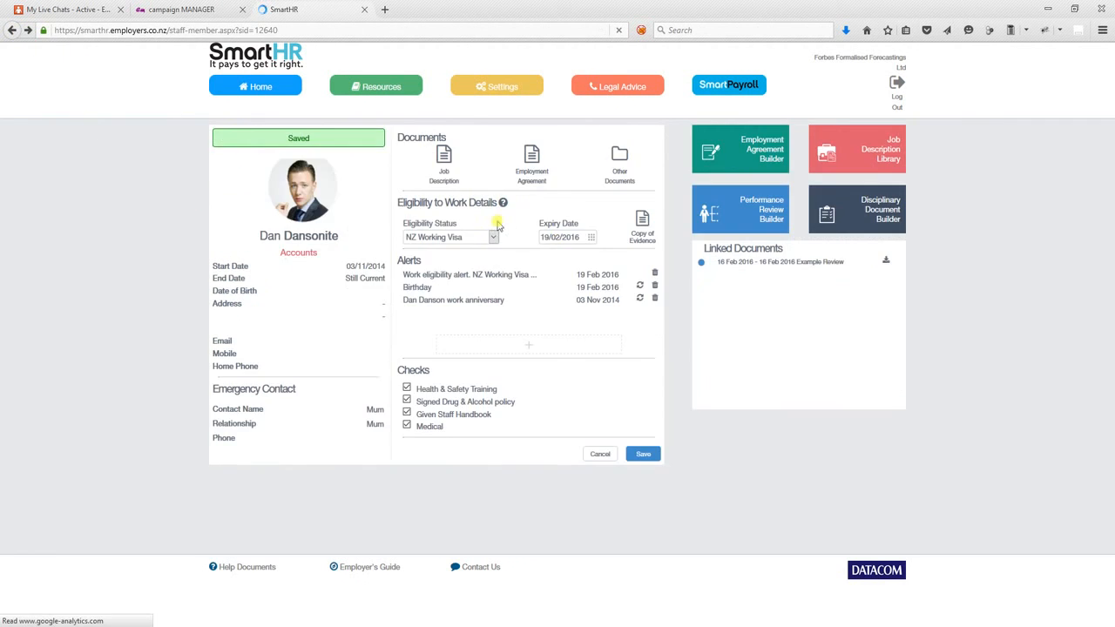
{"action": "left_click", "coordinate": [886, 262]}
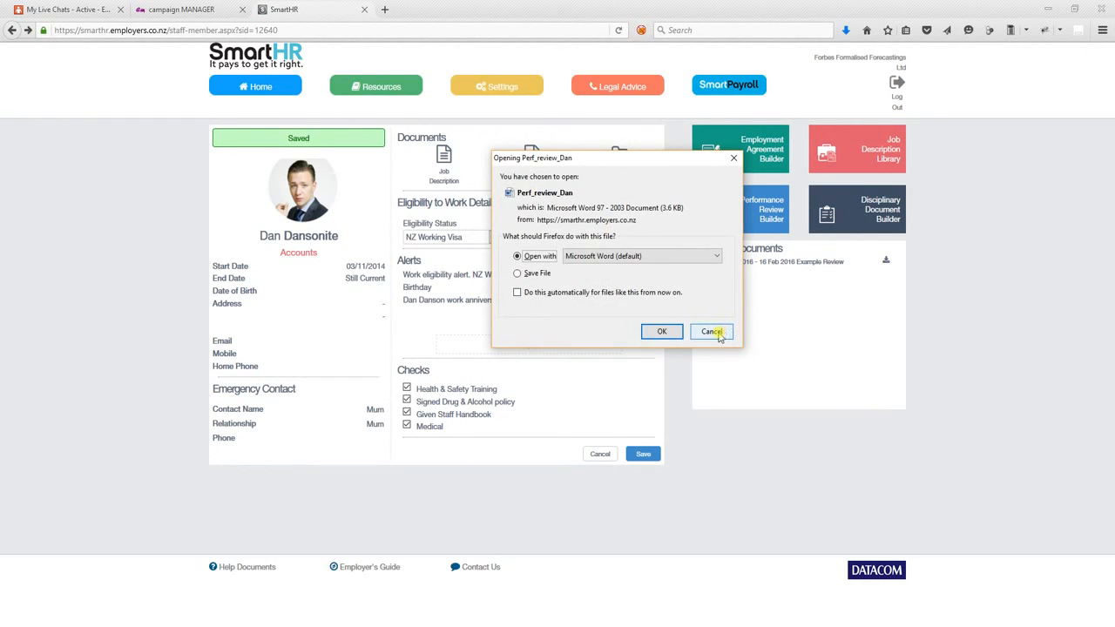
{"action": "left_click", "coordinate": [713, 332]}
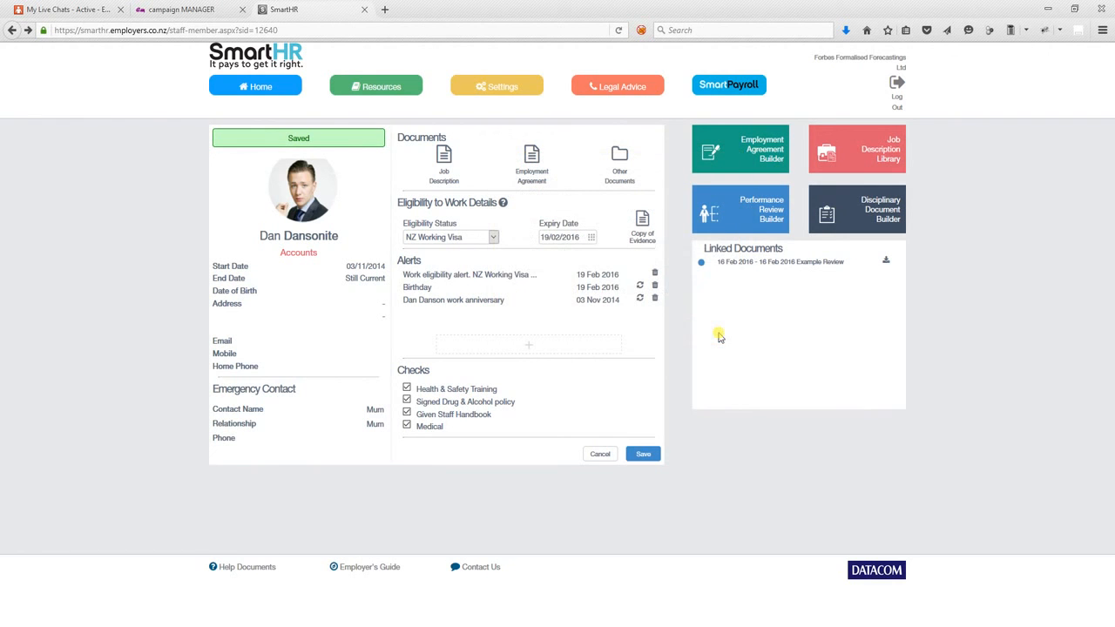